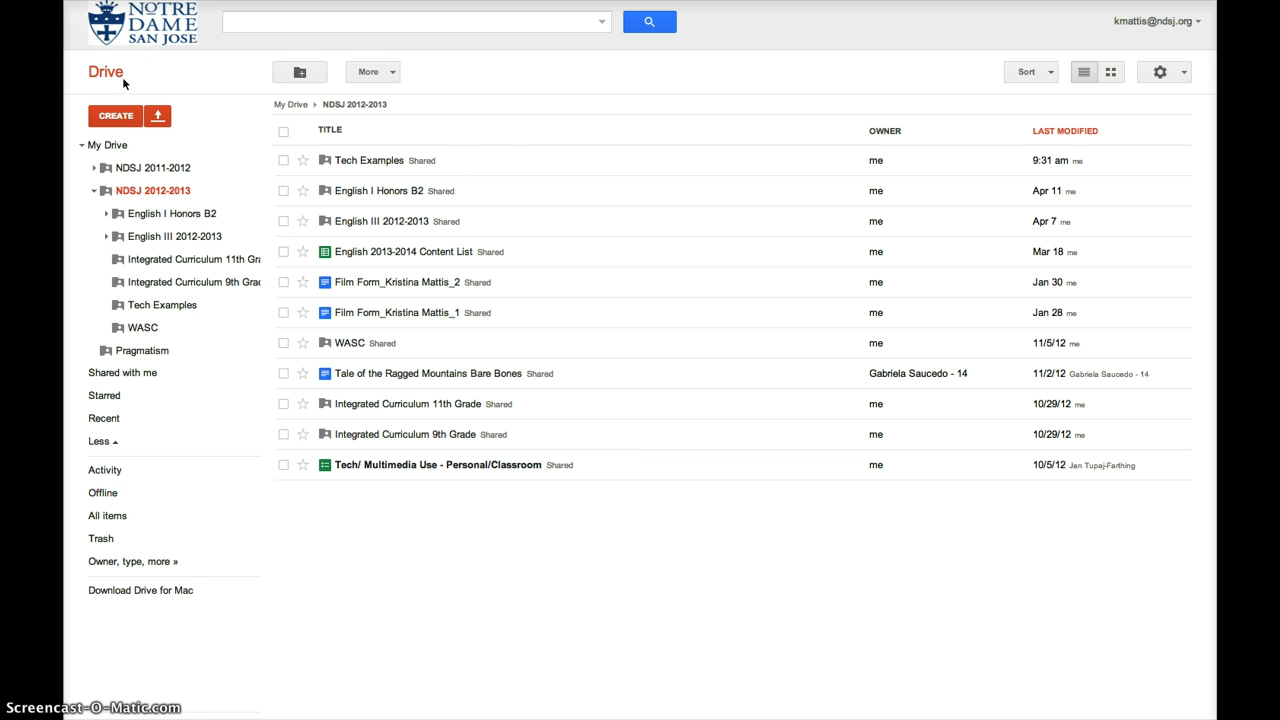
- Create a new form in the NDSJ 2012-2013 folder with the folder's sharing permissions
left_click(120, 117)
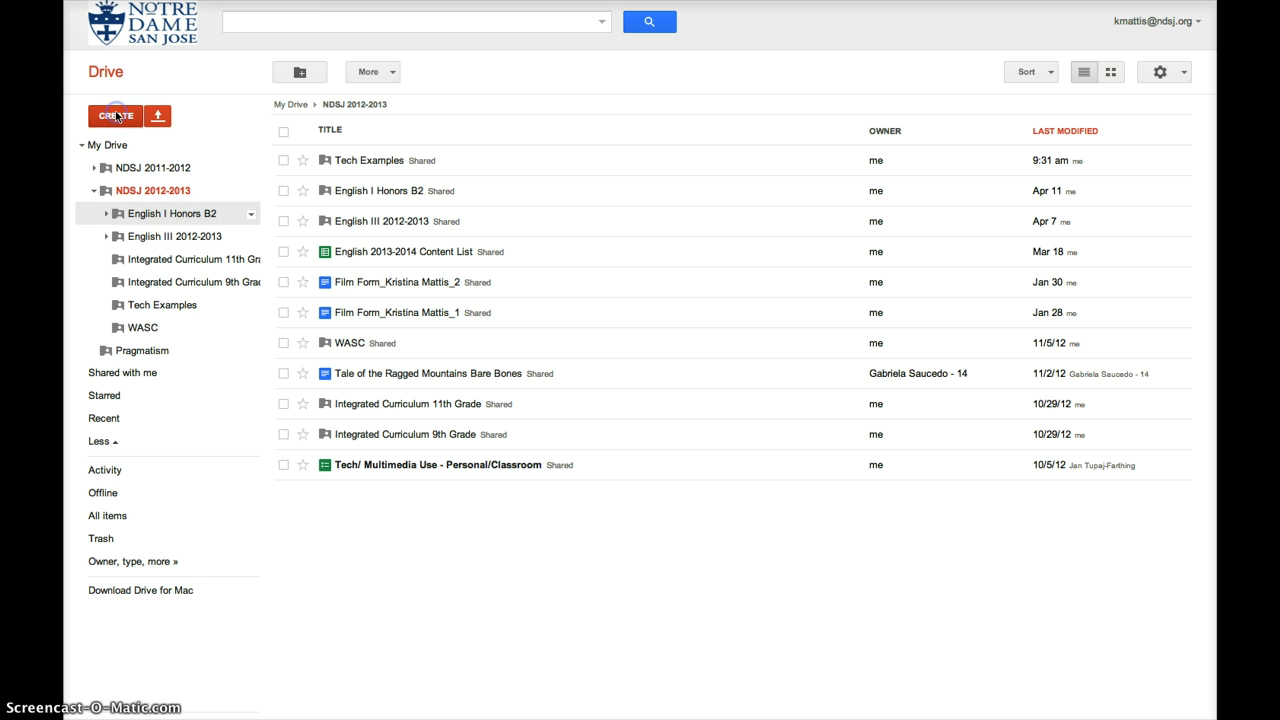
left_click(116, 116)
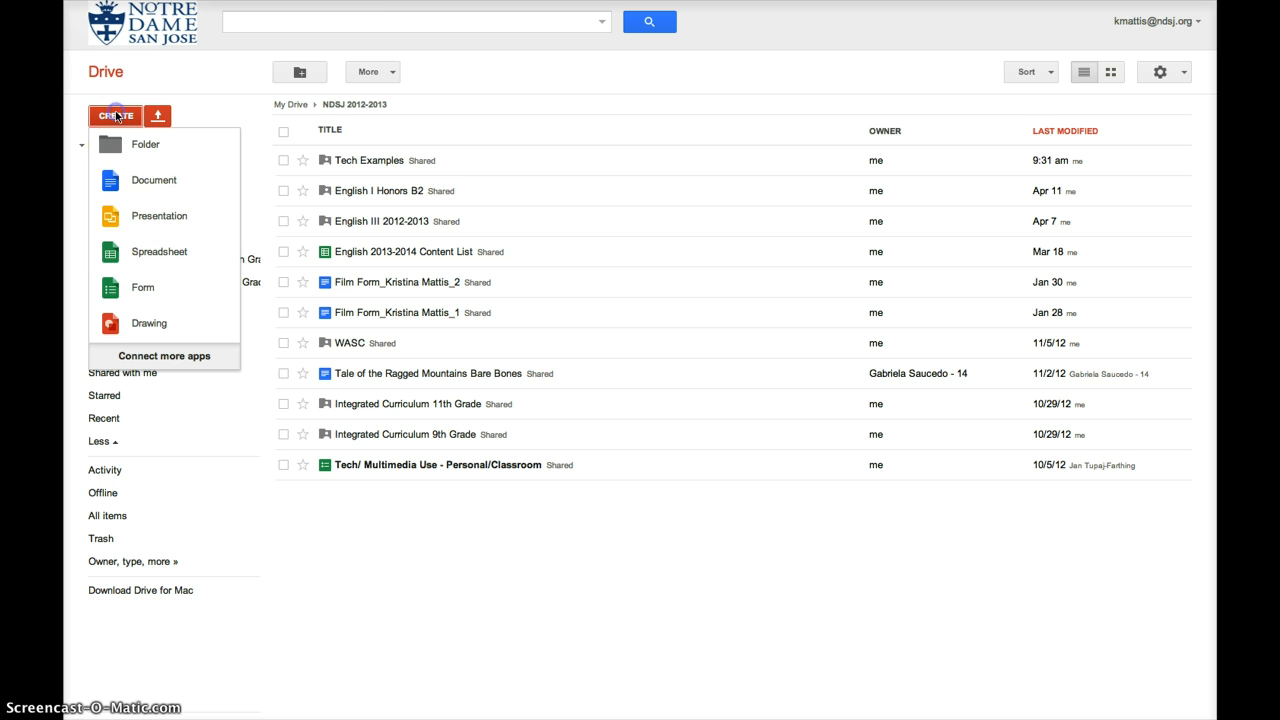
left_click(145, 289)
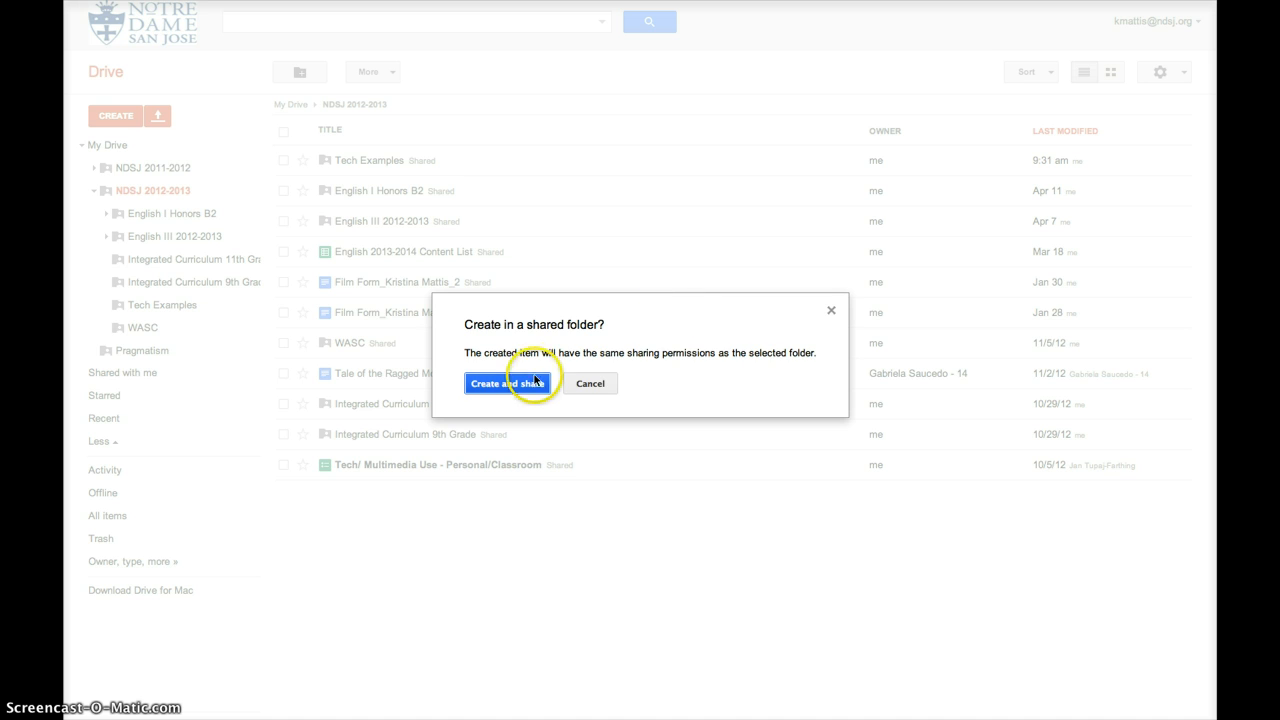
left_click(535, 381)
- Enter 'Flubaroo Example_2' as the form title and accept the Default theme
left_click(597, 271)
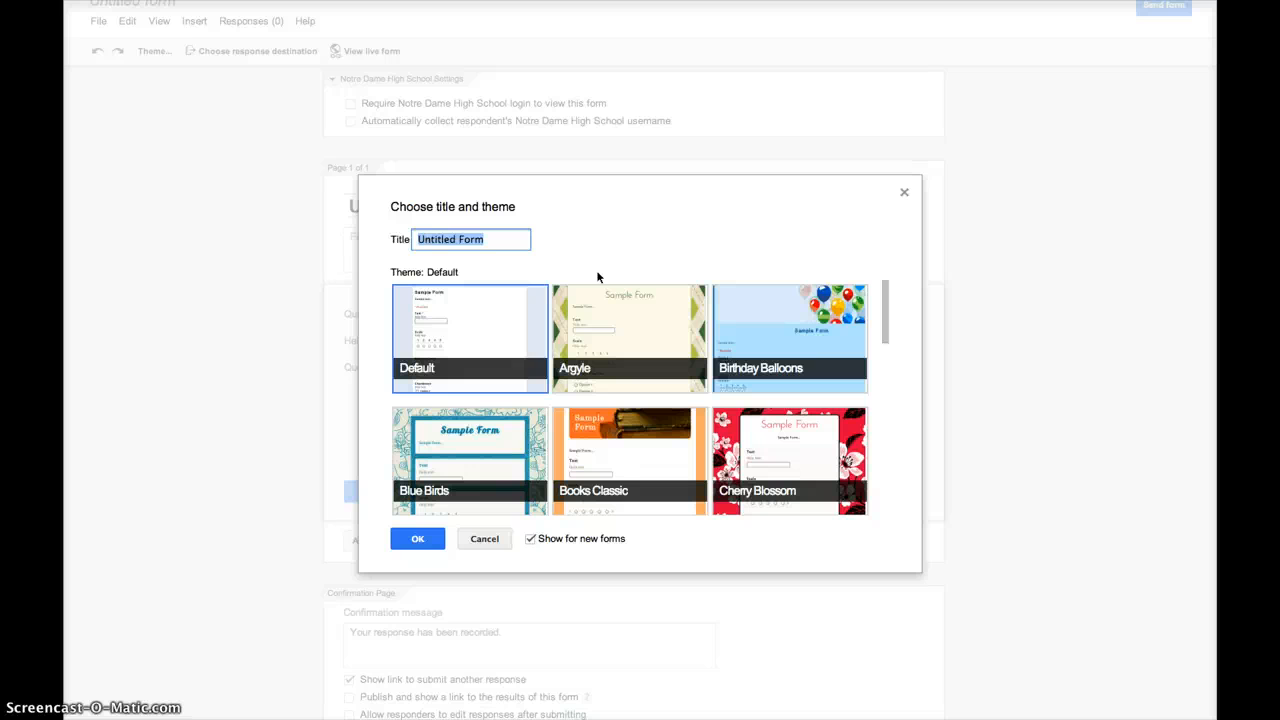
type("Flubaroo Example_2")
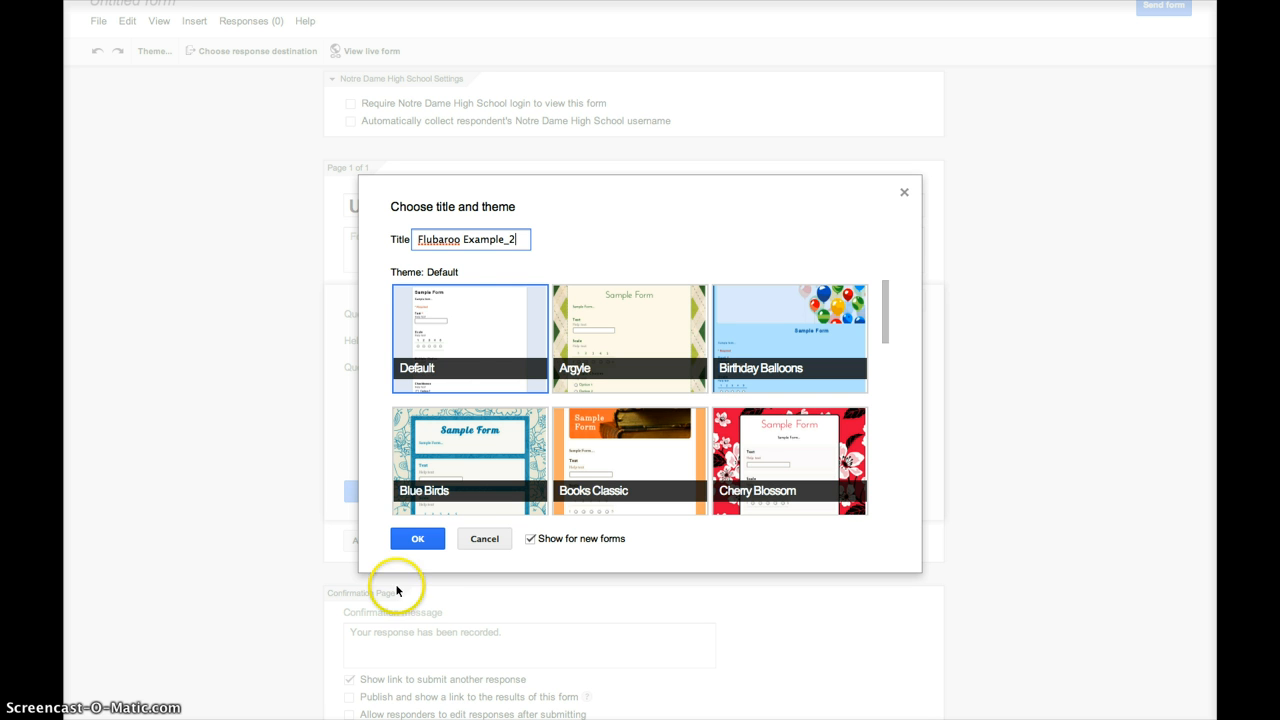
left_click(417, 541)
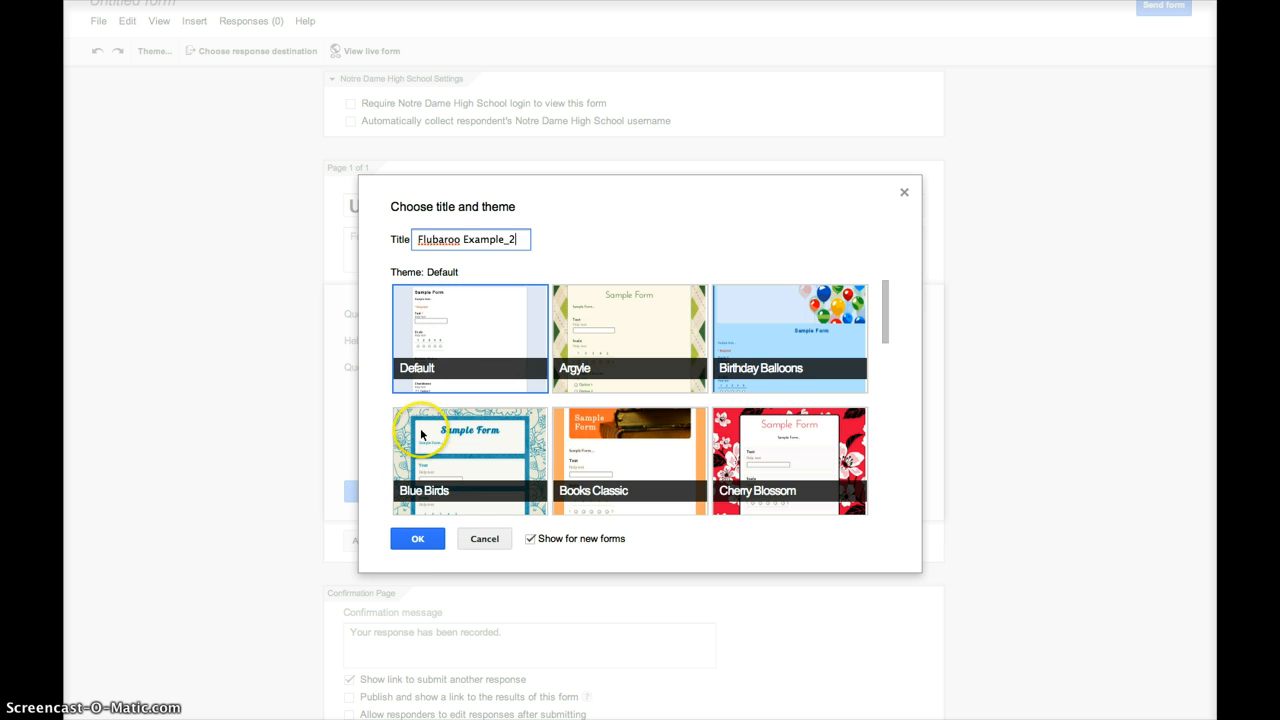
left_click(417, 539)
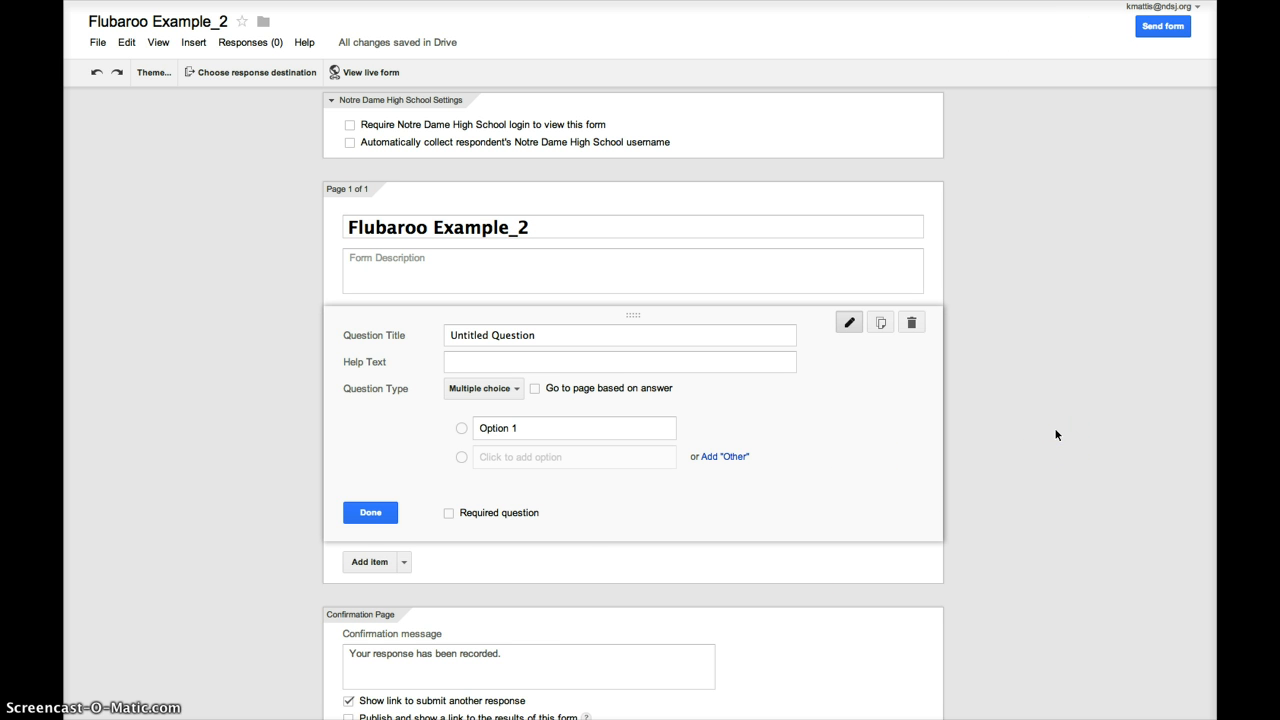
- Collect respondents' Notre Dame usernames and set the form description to 'April 16, 2013 Presentation'
left_click(349, 144)
left_click(394, 235)
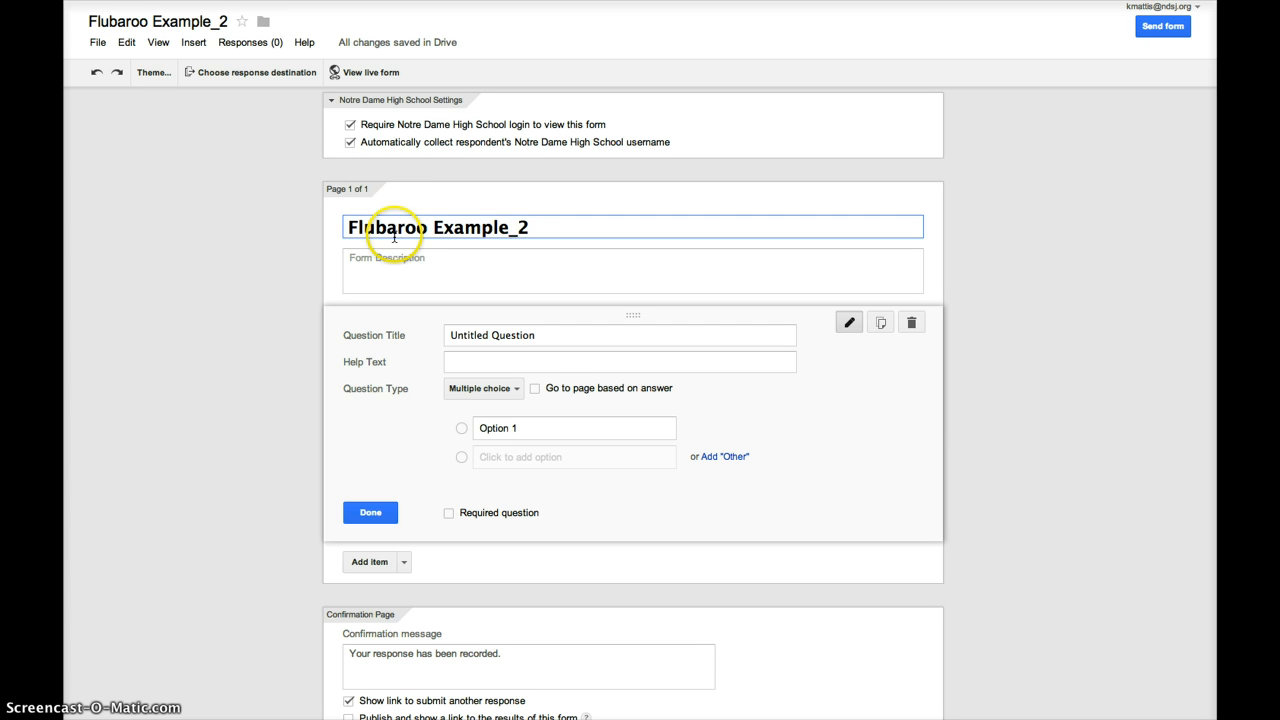
left_click(392, 258)
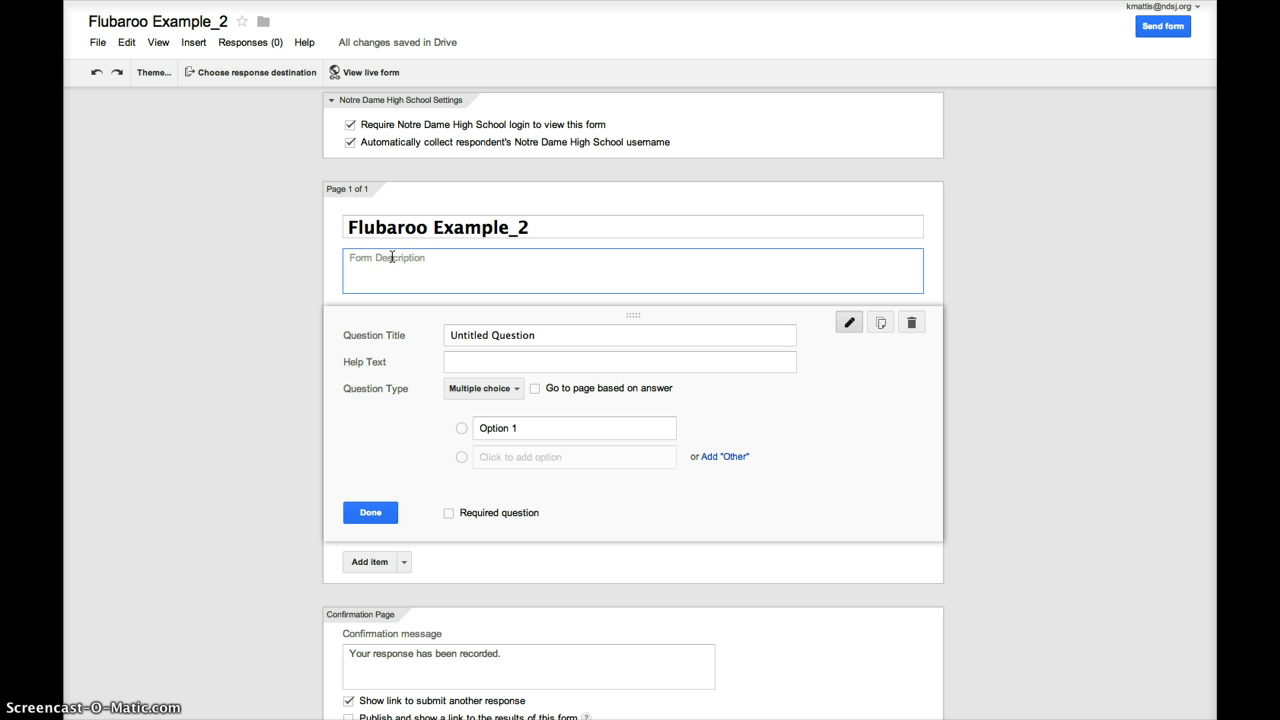
left_click(392, 264)
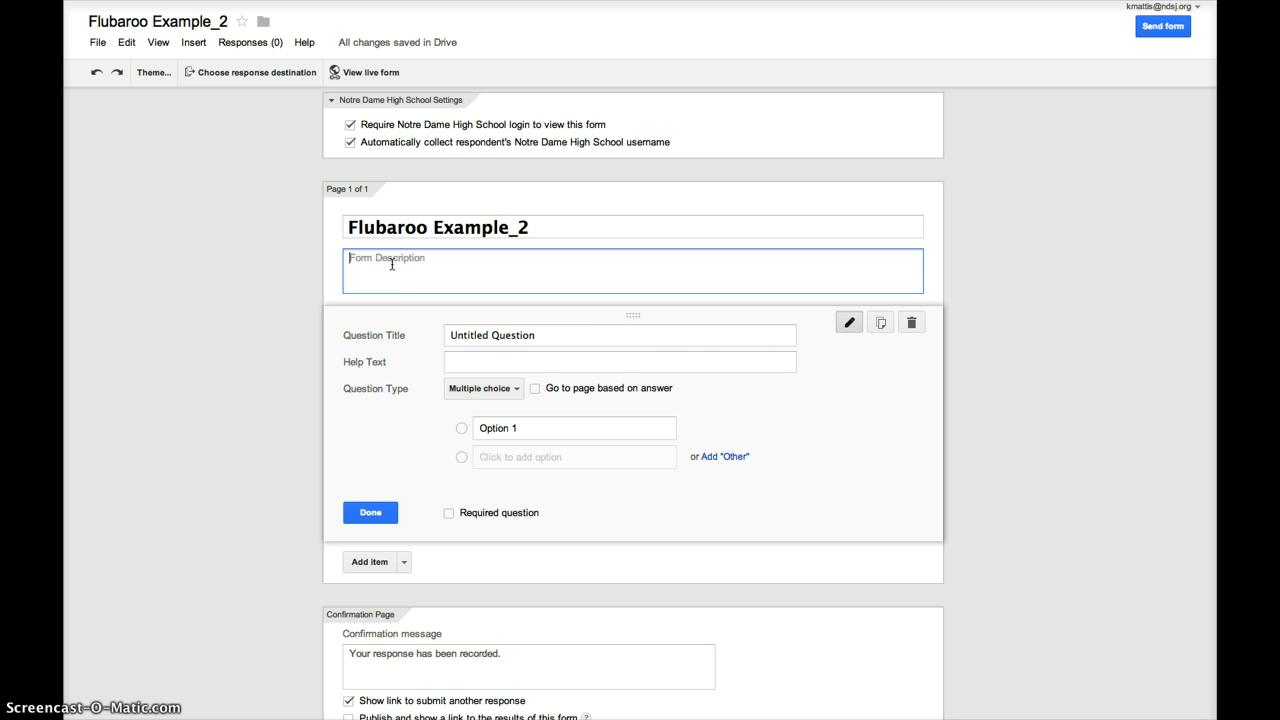
type("April 16, 2013 Presse")
key("BackSpace")
key("BackSpace")
type("entation")
- Turn the untitled question into a required Text question titled 'Last Name'
left_click(546, 337)
left_click_drag(543, 335, 447, 335)
type("L")
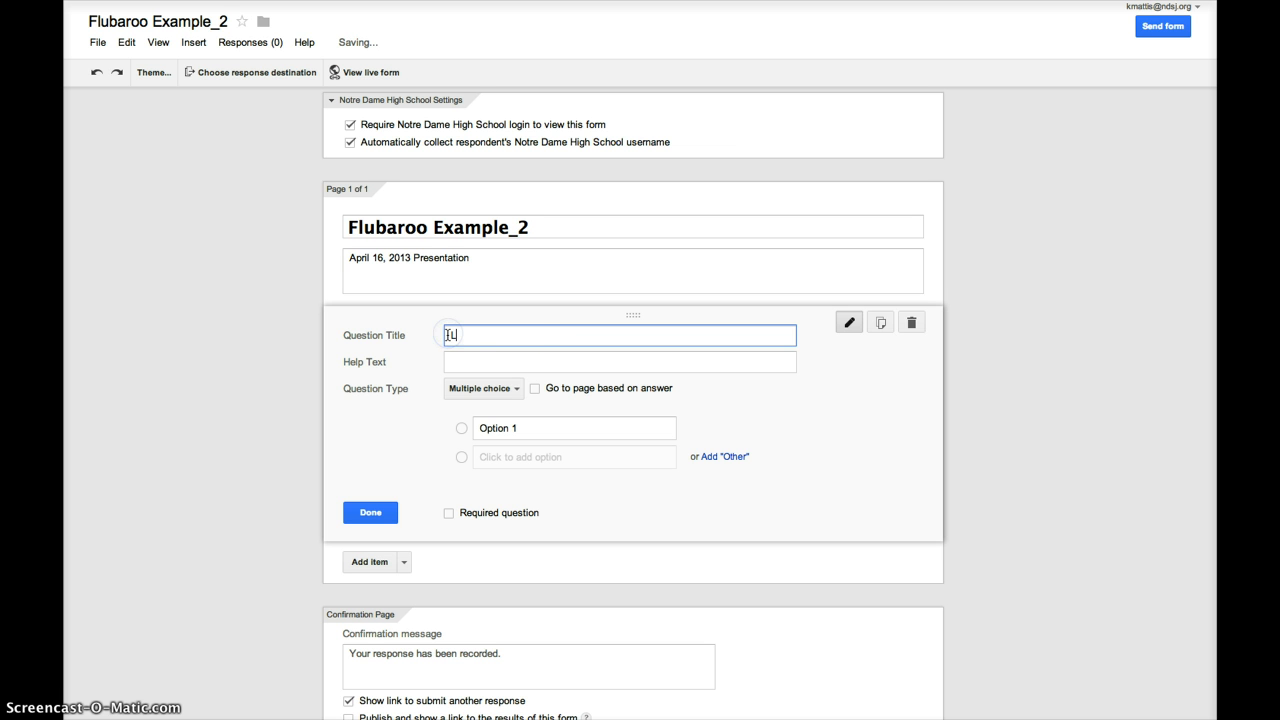
type("ast Name")
left_click(517, 389)
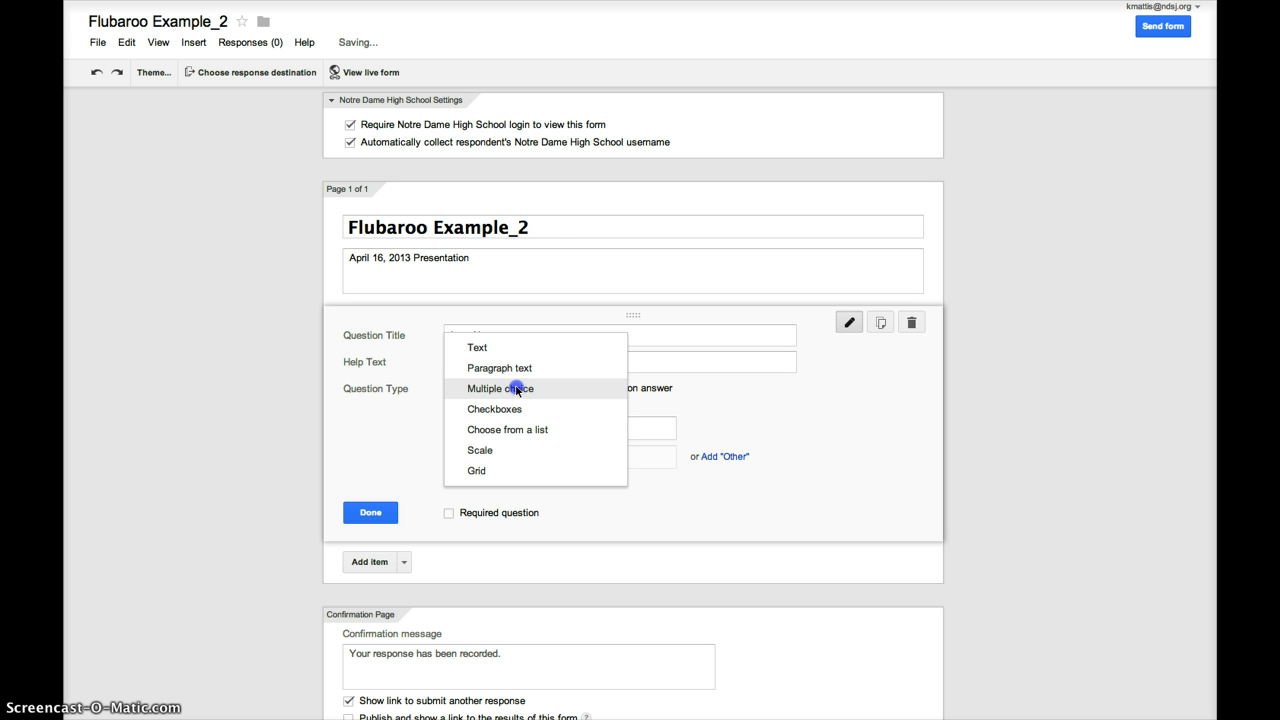
left_click(486, 347)
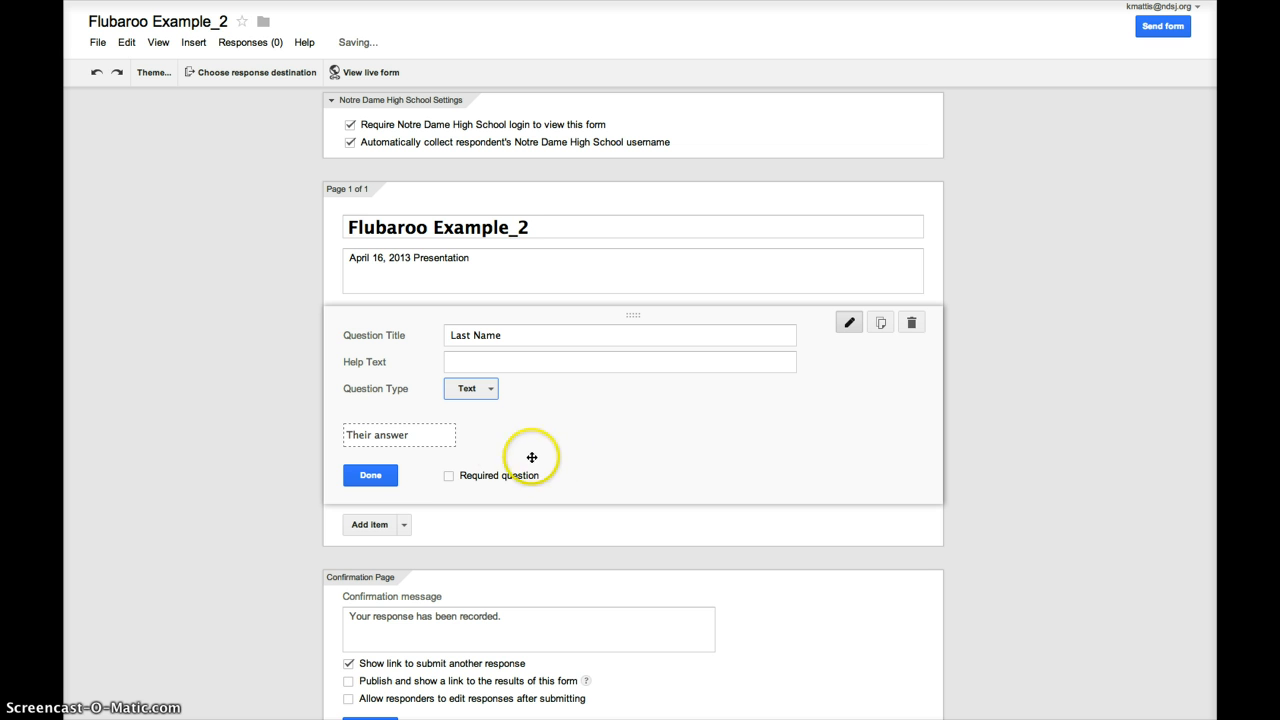
left_click(448, 478)
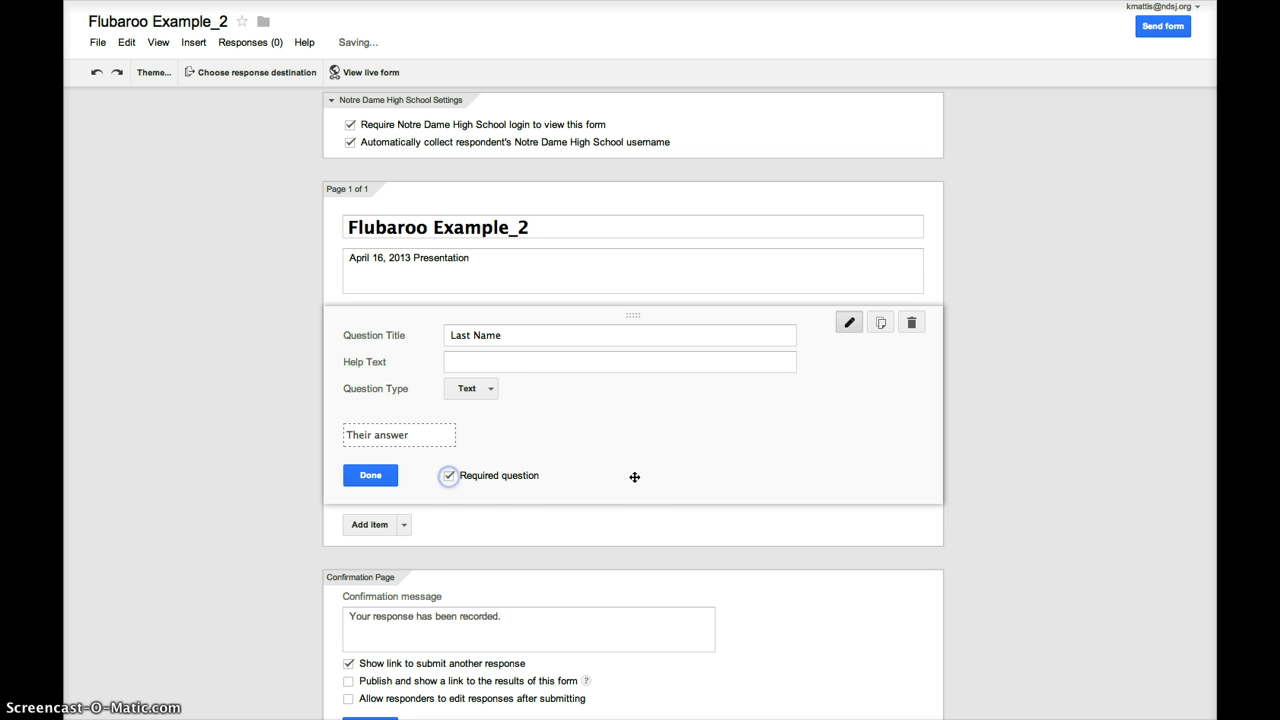
- Duplicate it as a 'First Name' question and finish editing both questions
left_click(884, 326)
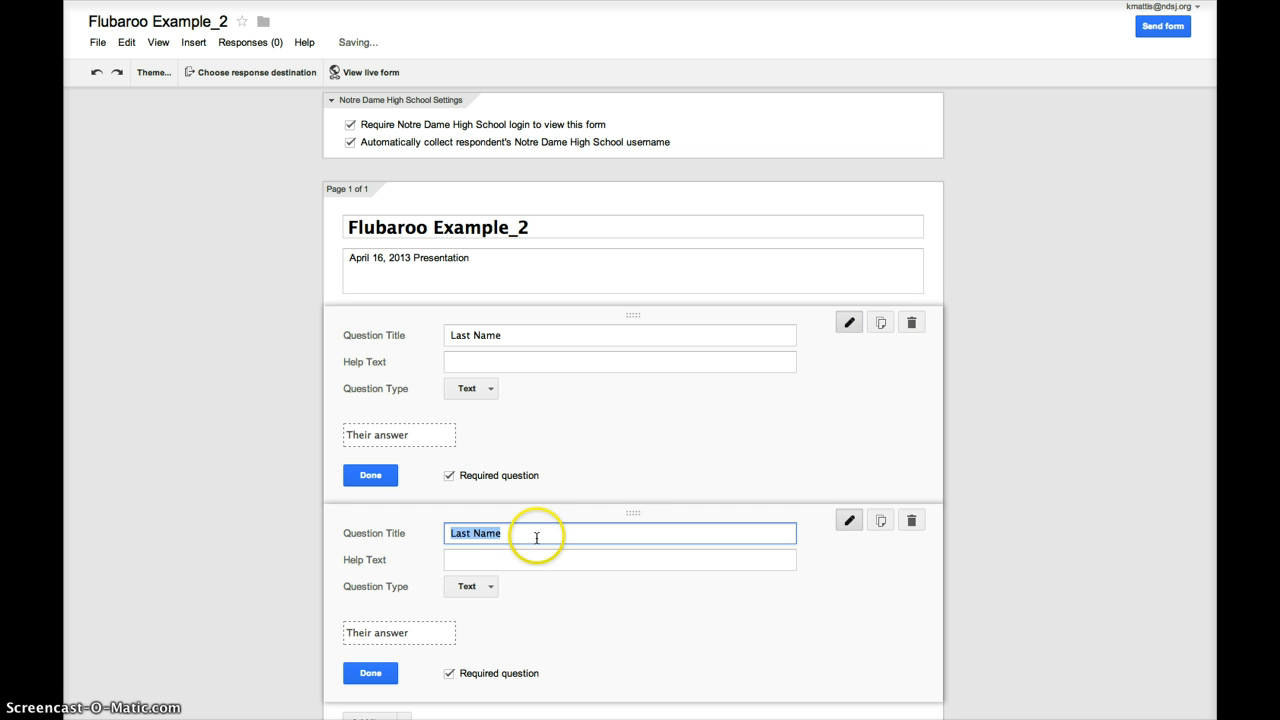
type("Fir")
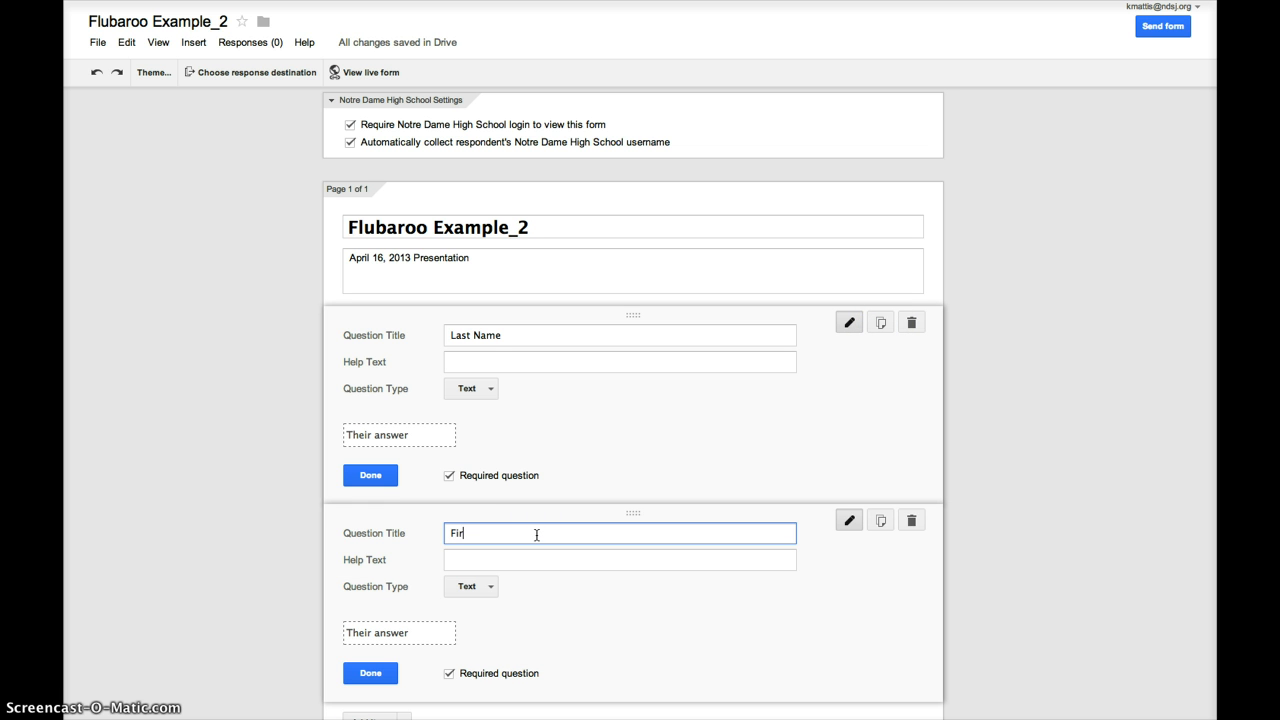
type("st Name")
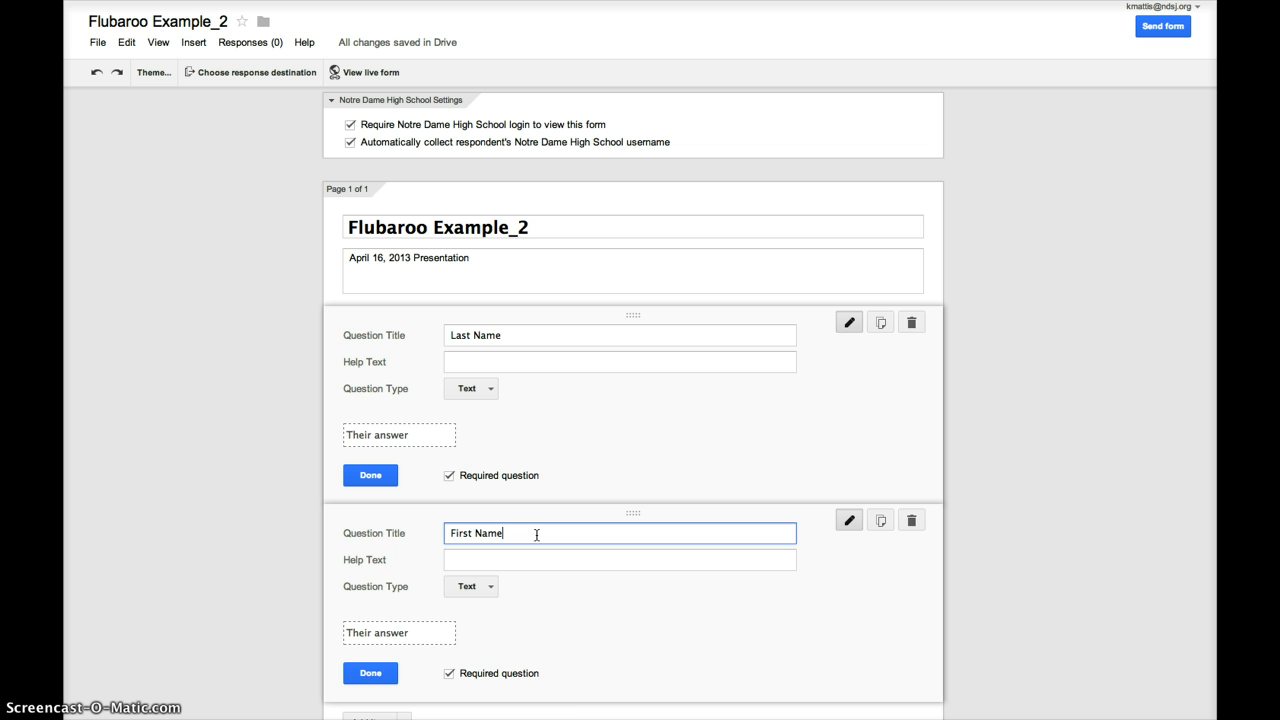
left_click(372, 672)
left_click(371, 398)
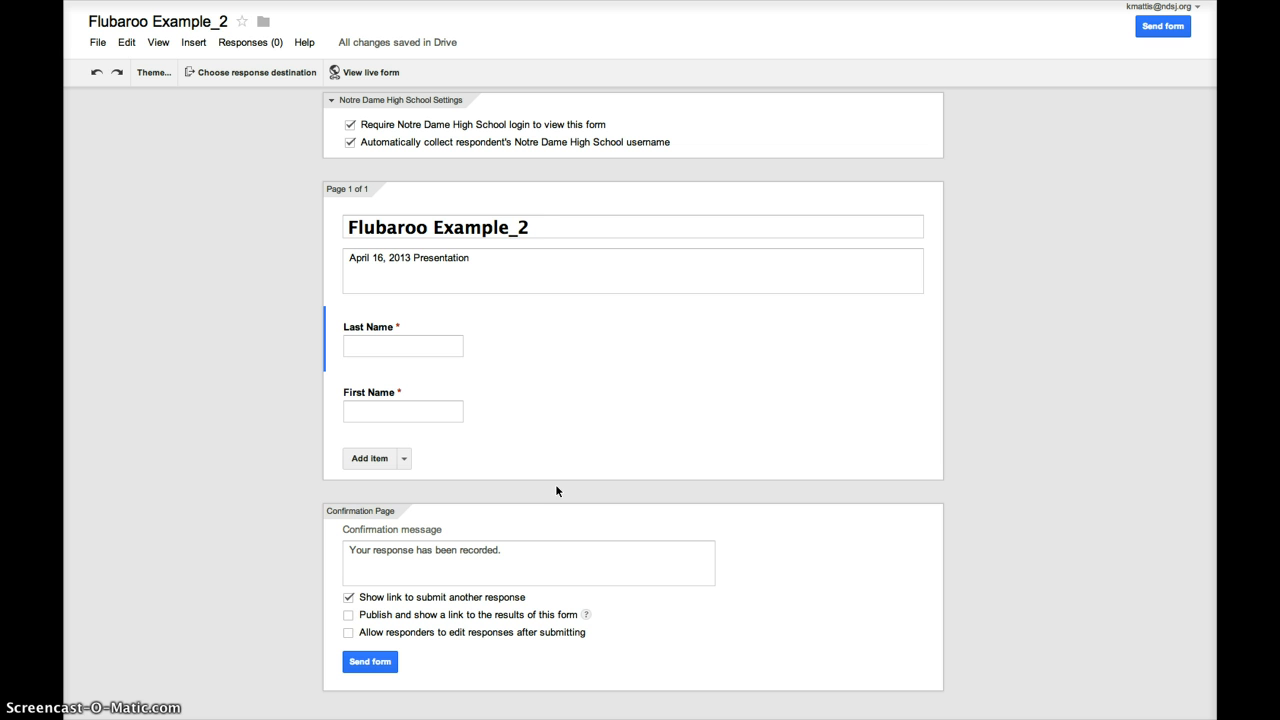
- Add a multiple-choice question titled 'Who is the English dept. chair?'
left_click(370, 460)
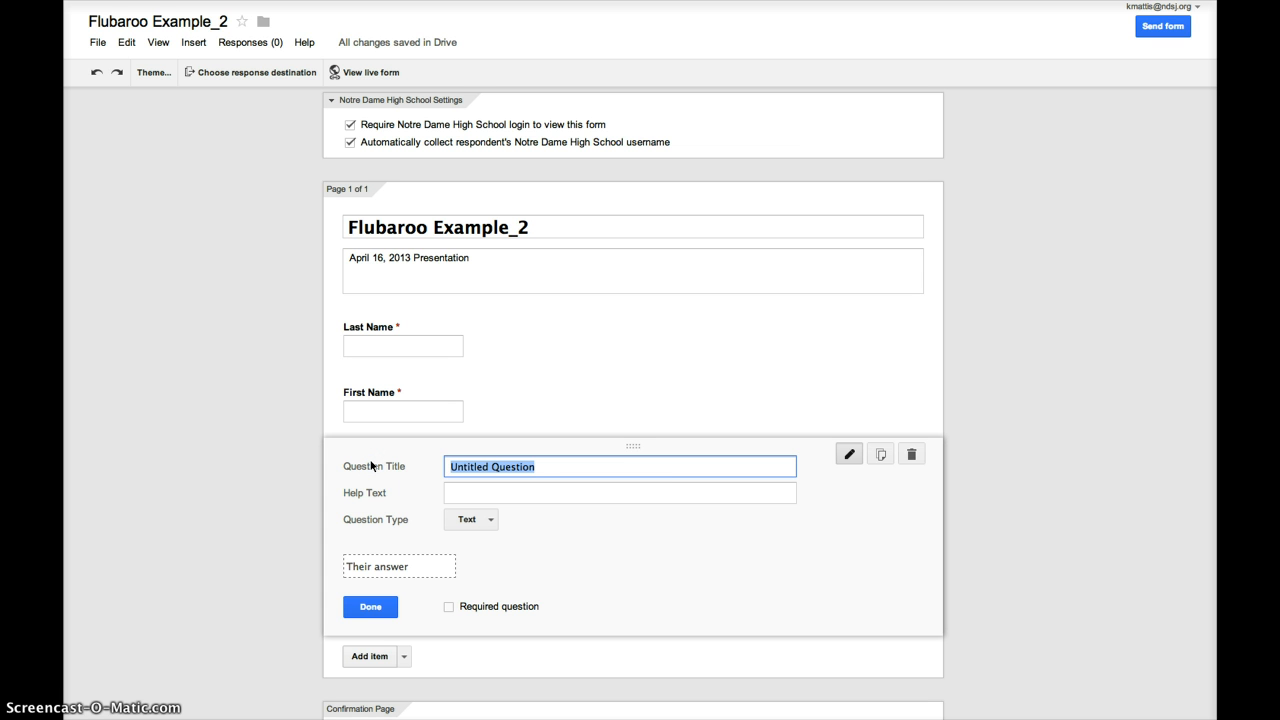
type("Who")
type("is t")
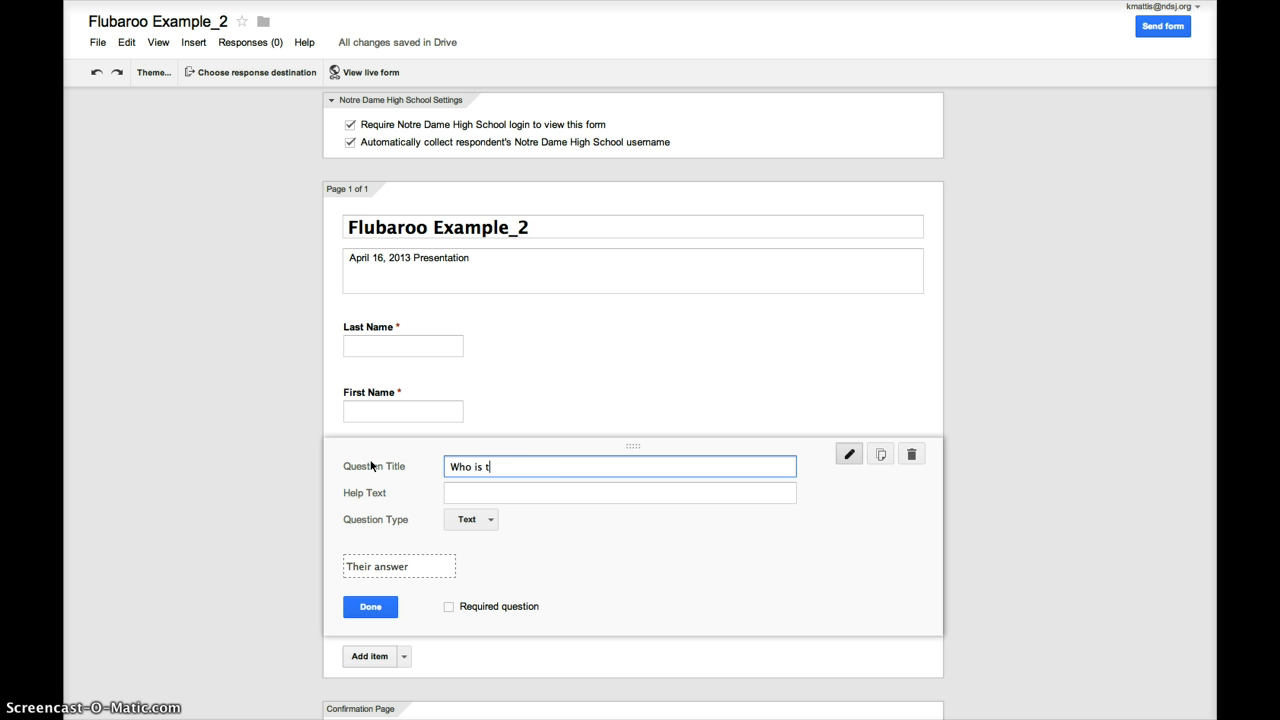
type("he English dept. chair?")
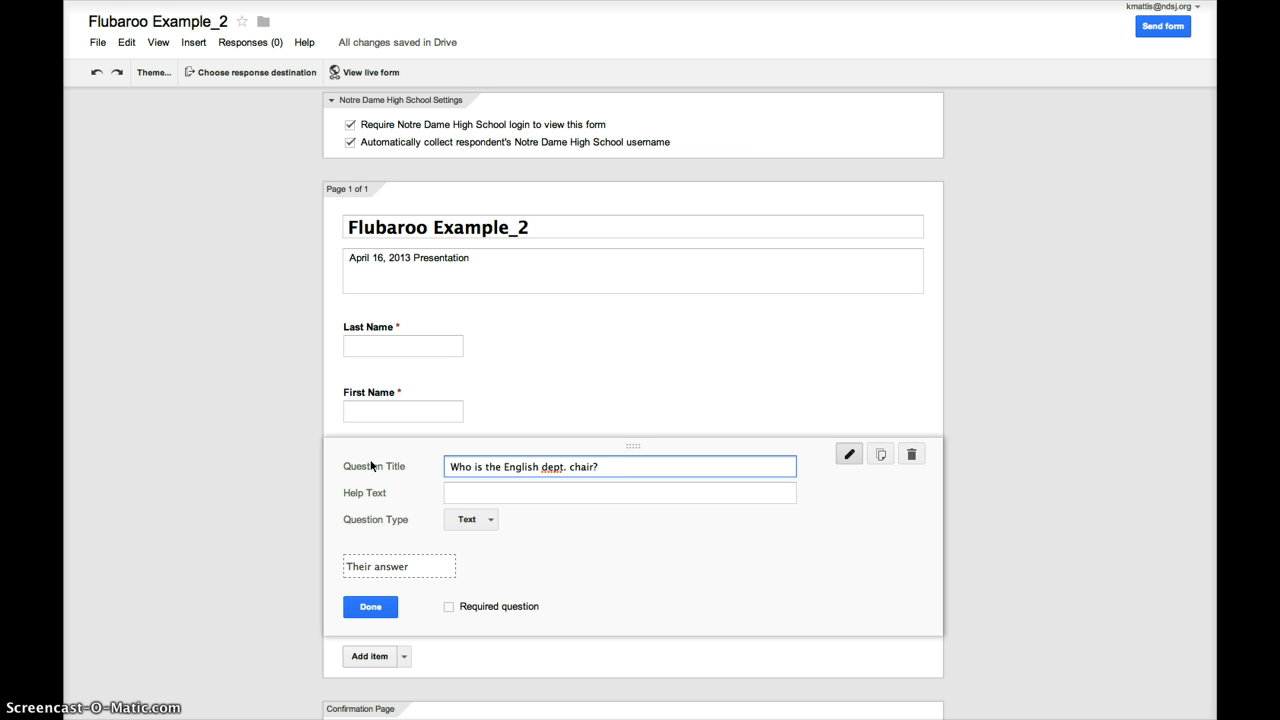
left_click(492, 522)
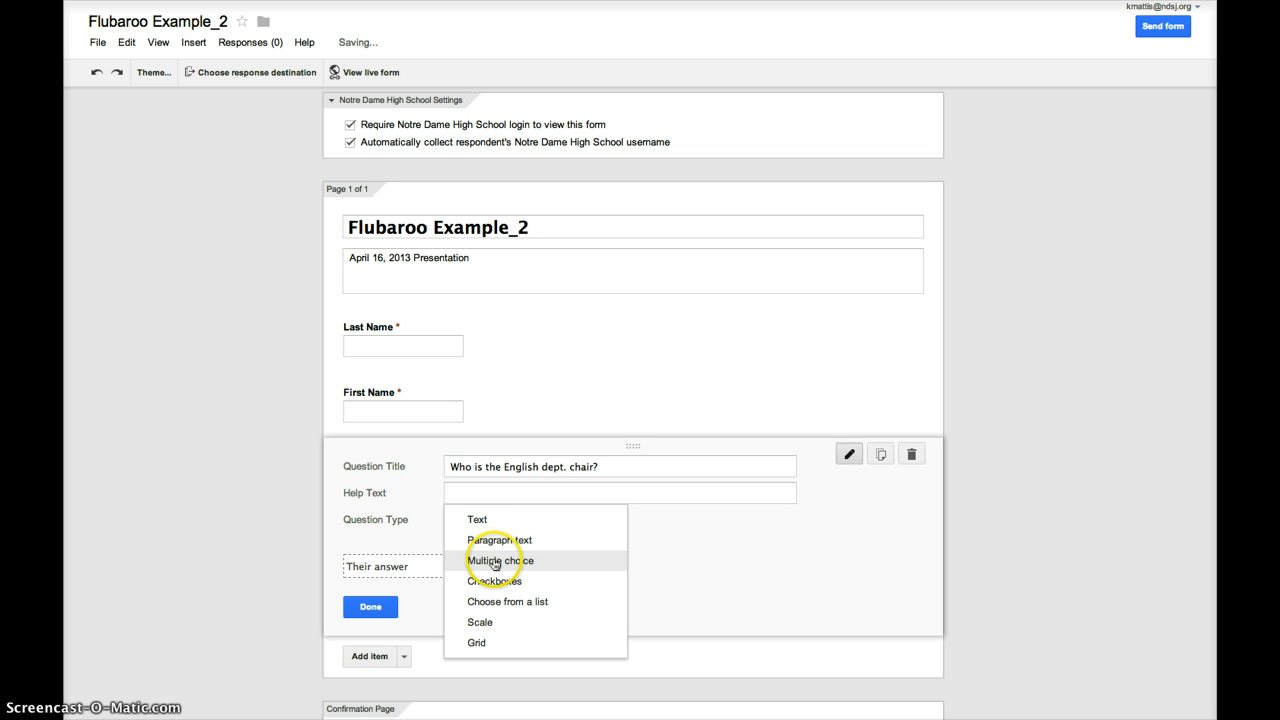
left_click(494, 563)
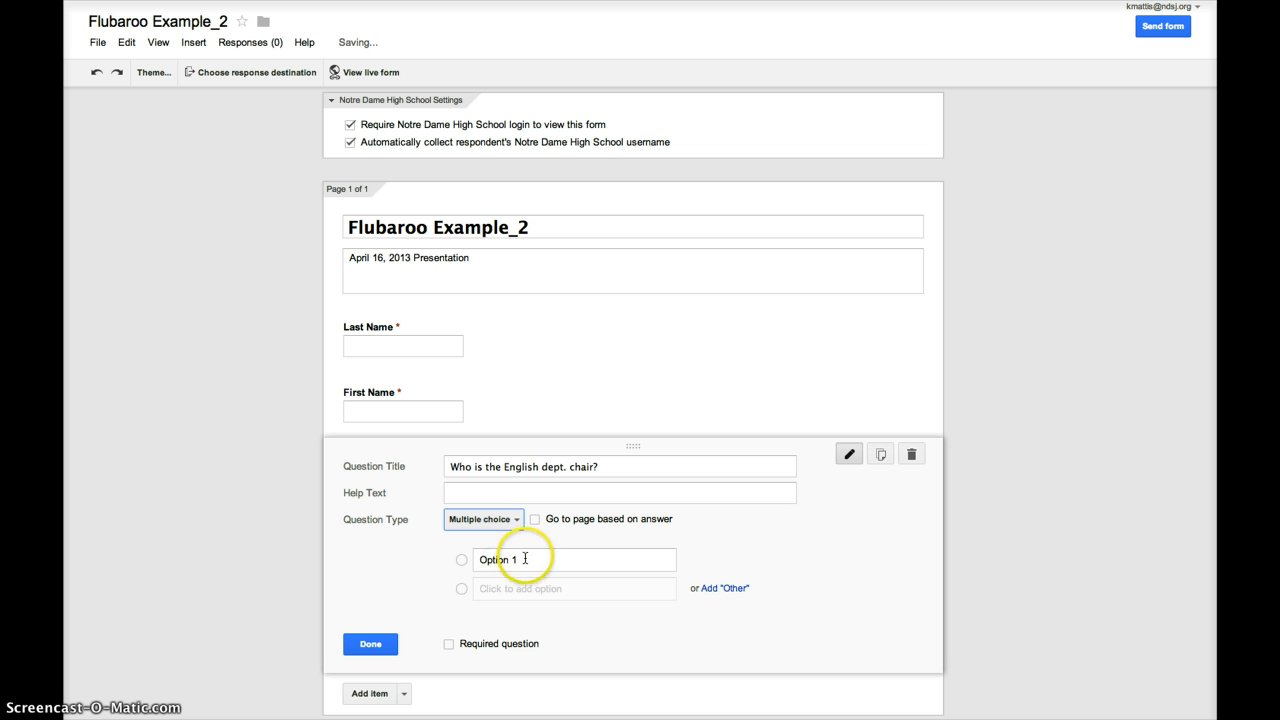
- Enter answer options Char, Vicki, Nicki, Hilary and Tracy
left_click_drag(523, 560, 467, 563)
type("Char")
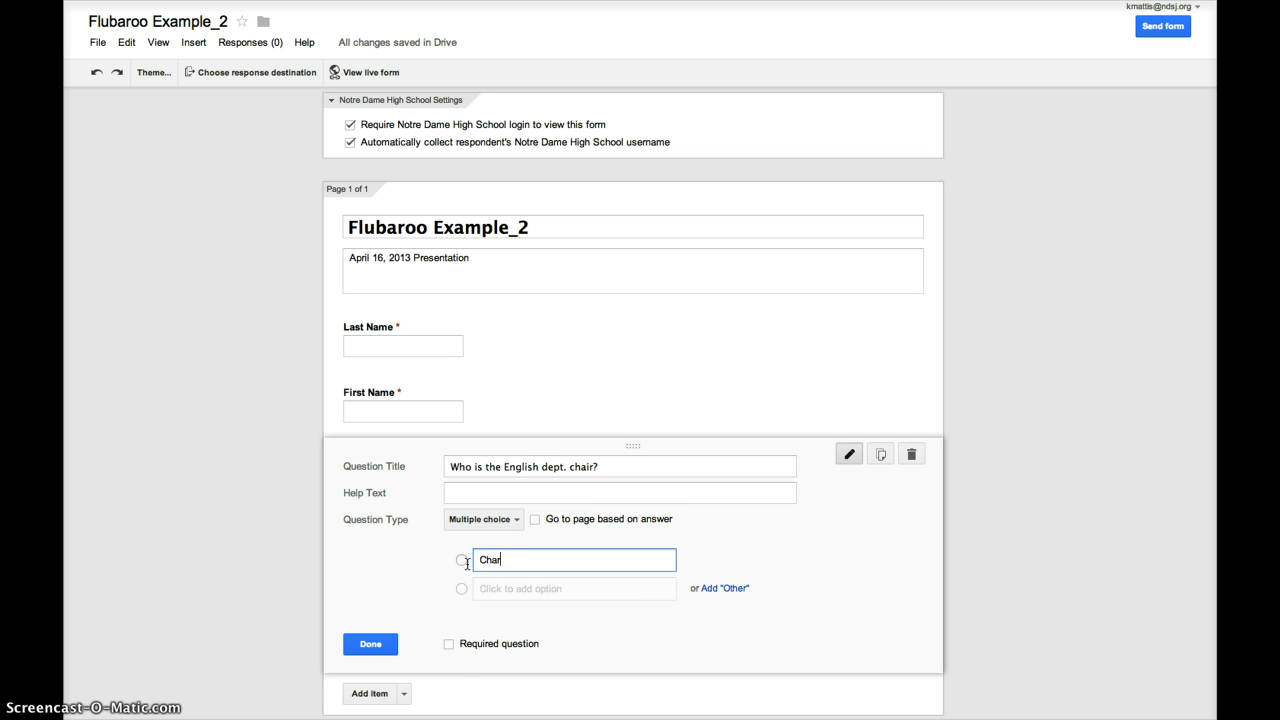
key("Return")
type("Vicki")
key("Return")
type("Nicki")
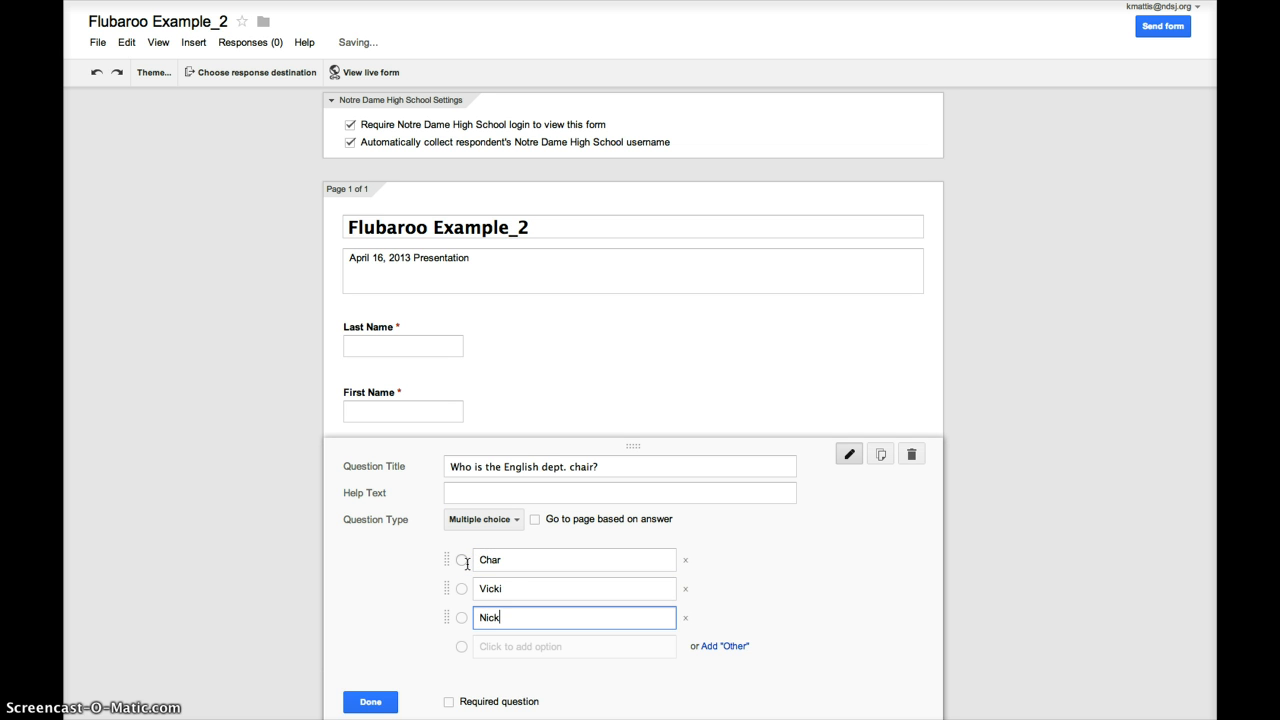
key("Return")
type("Hilary")
key("Return")
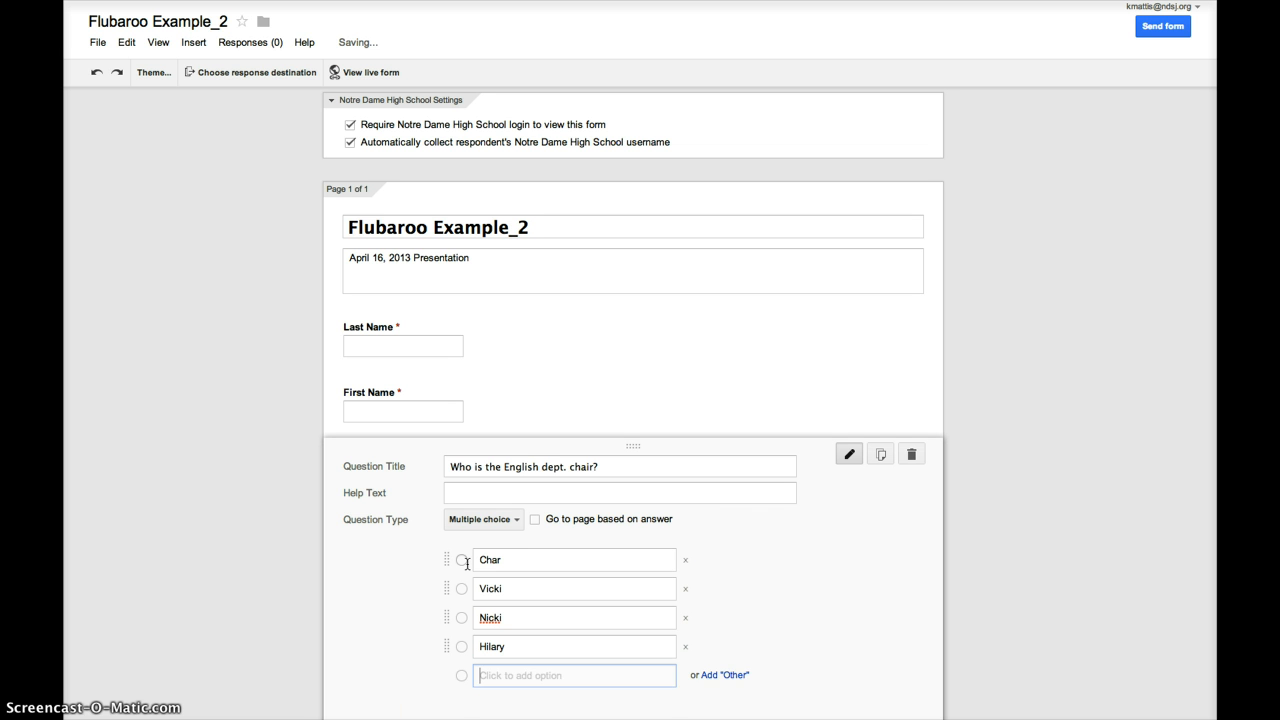
type("Tracy")
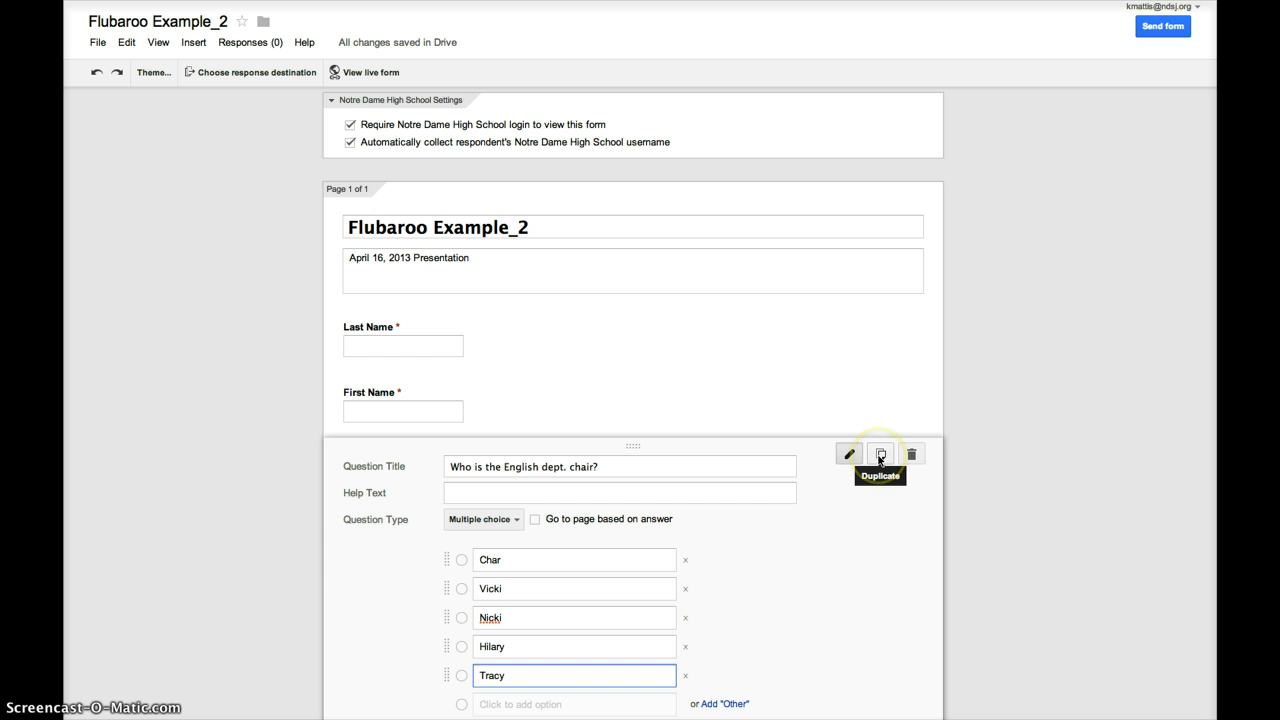
- Duplicate the chair question and make both the original and the copy required
left_click(880, 457)
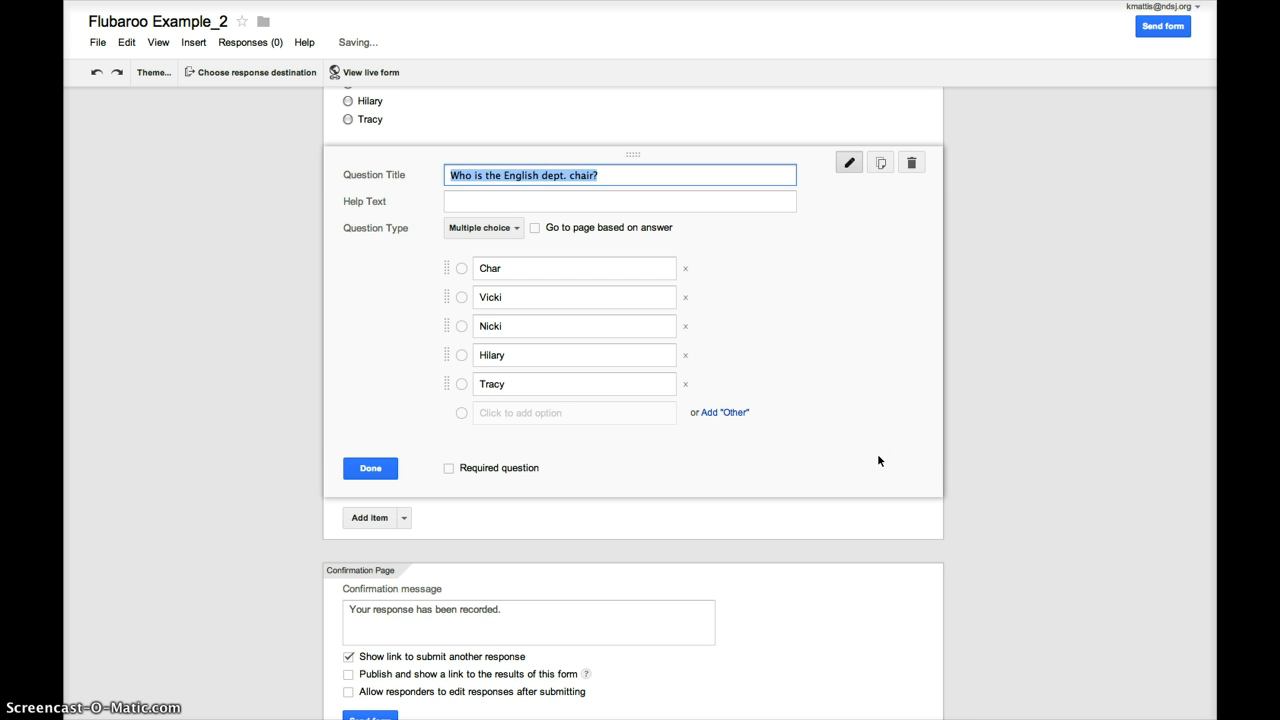
left_click(449, 469)
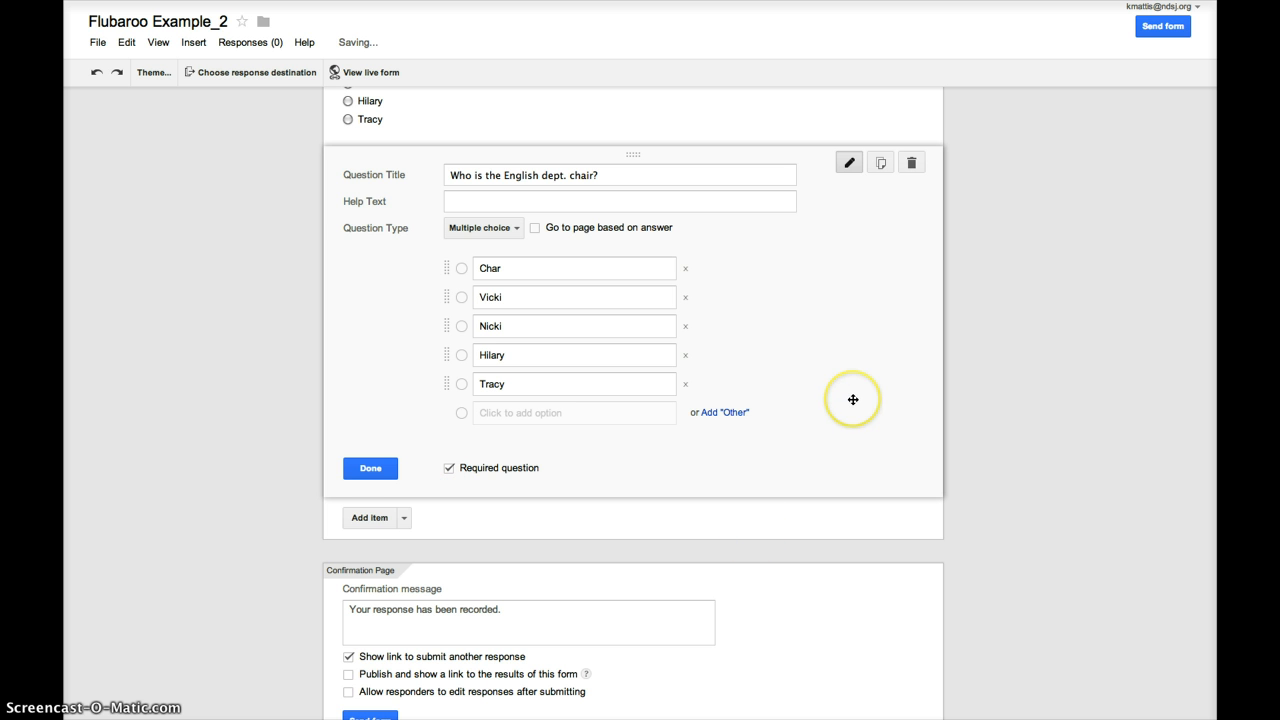
left_click(512, 123)
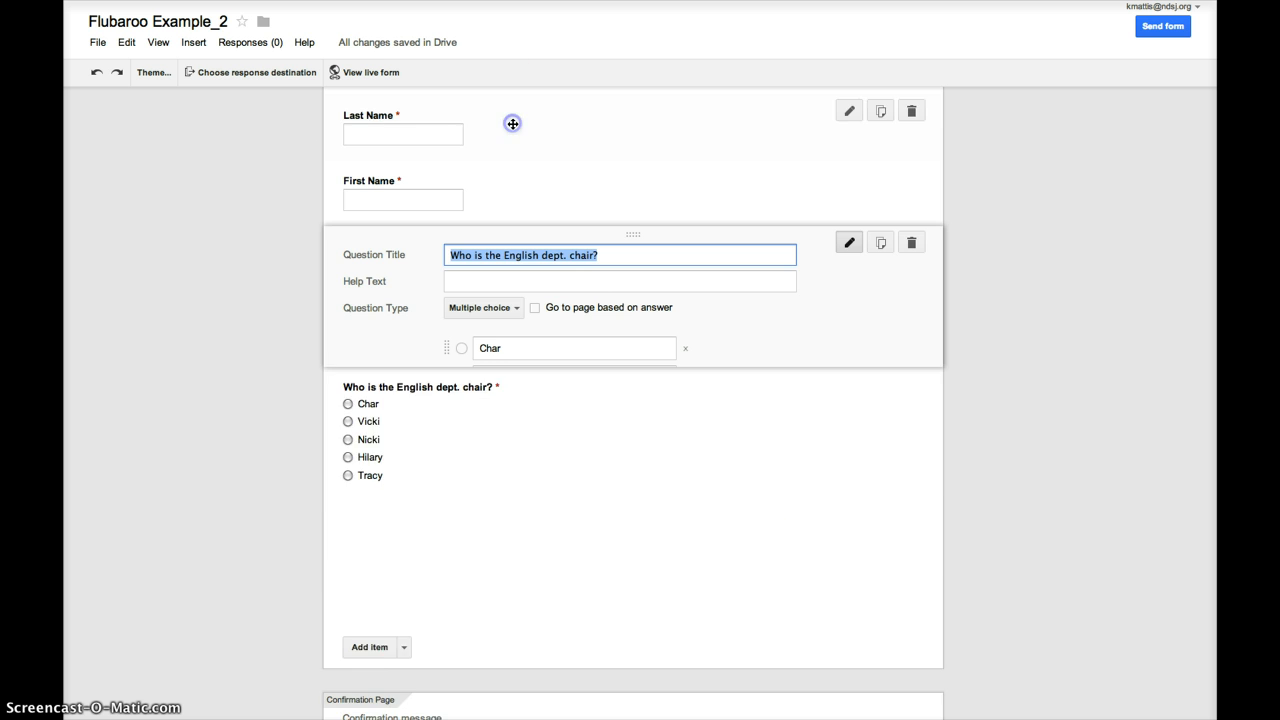
left_click(448, 549)
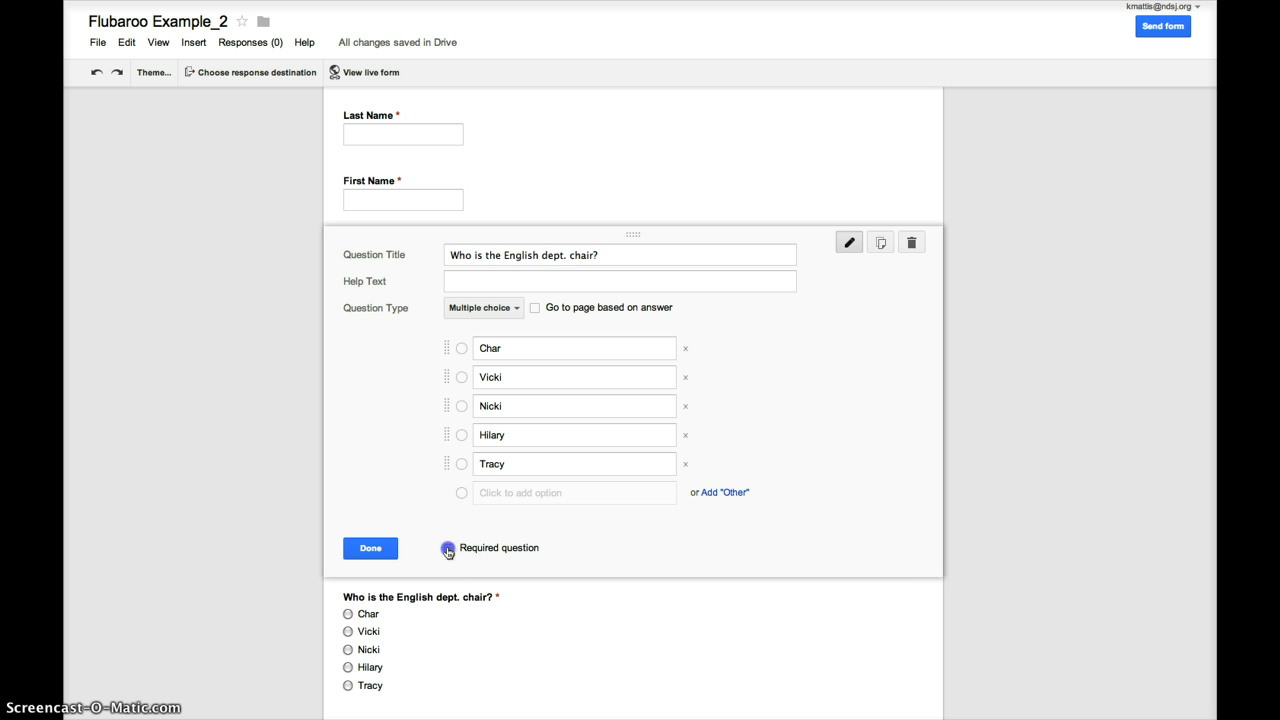
left_click(363, 547)
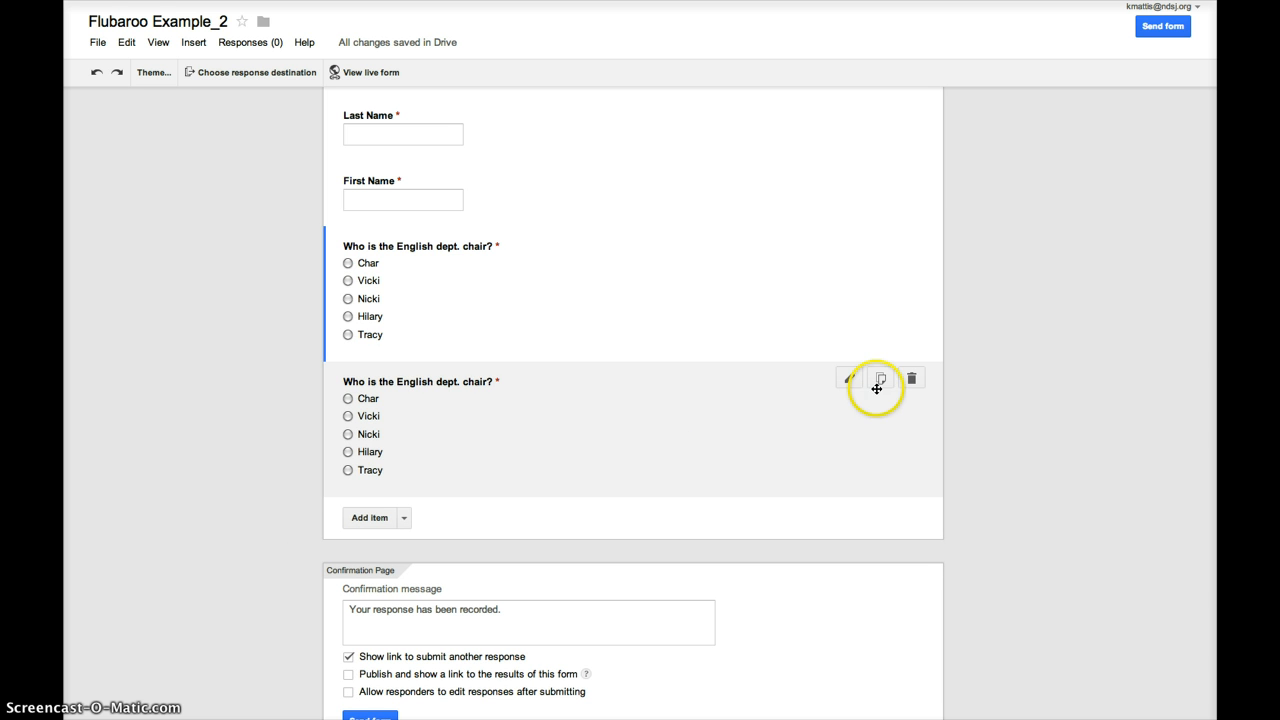
- Retitle the copy 'Who is the tallest person in the English dept.?'
left_click(848, 379)
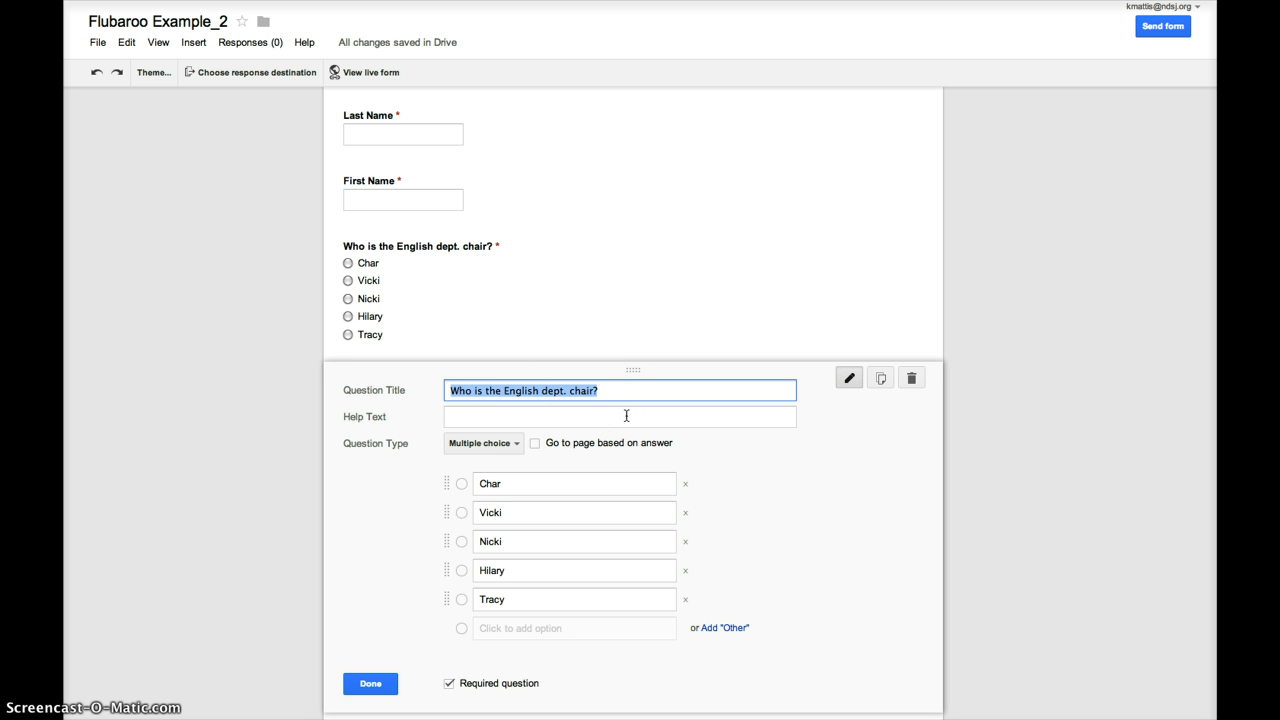
left_click(606, 391)
left_click_drag(606, 391, 506, 393)
type("tal")
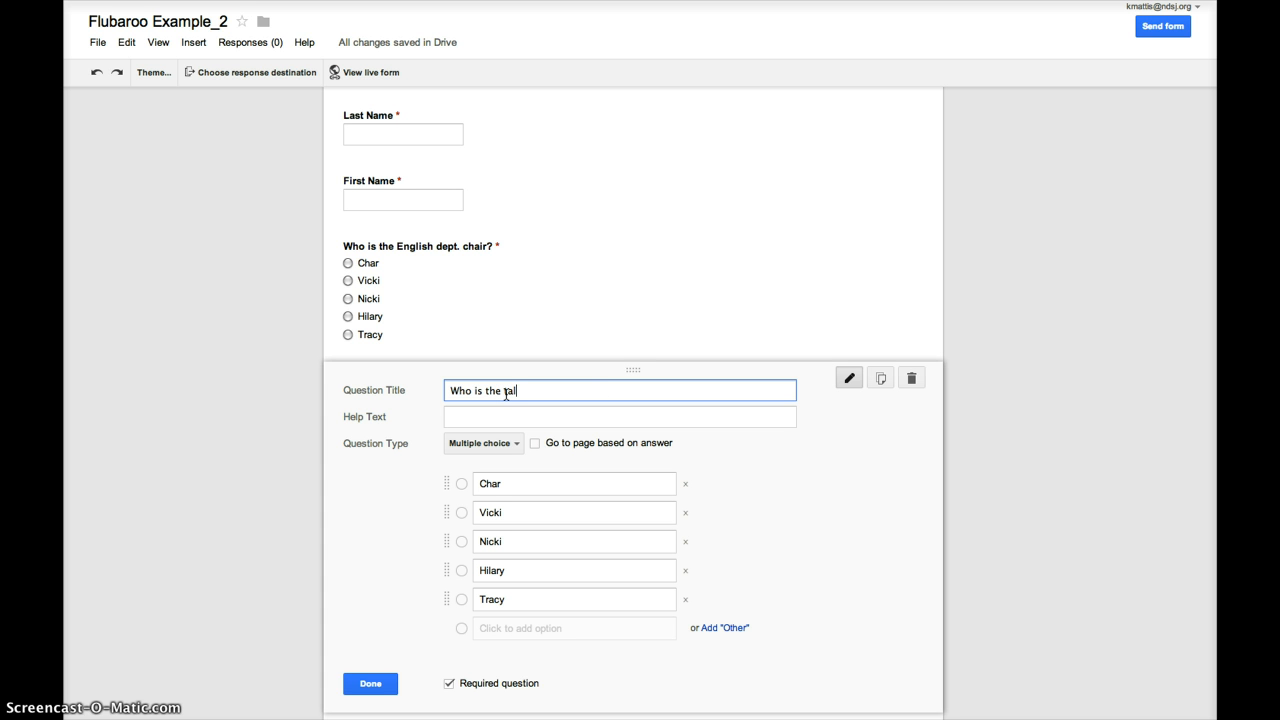
type("lest person in the English ")
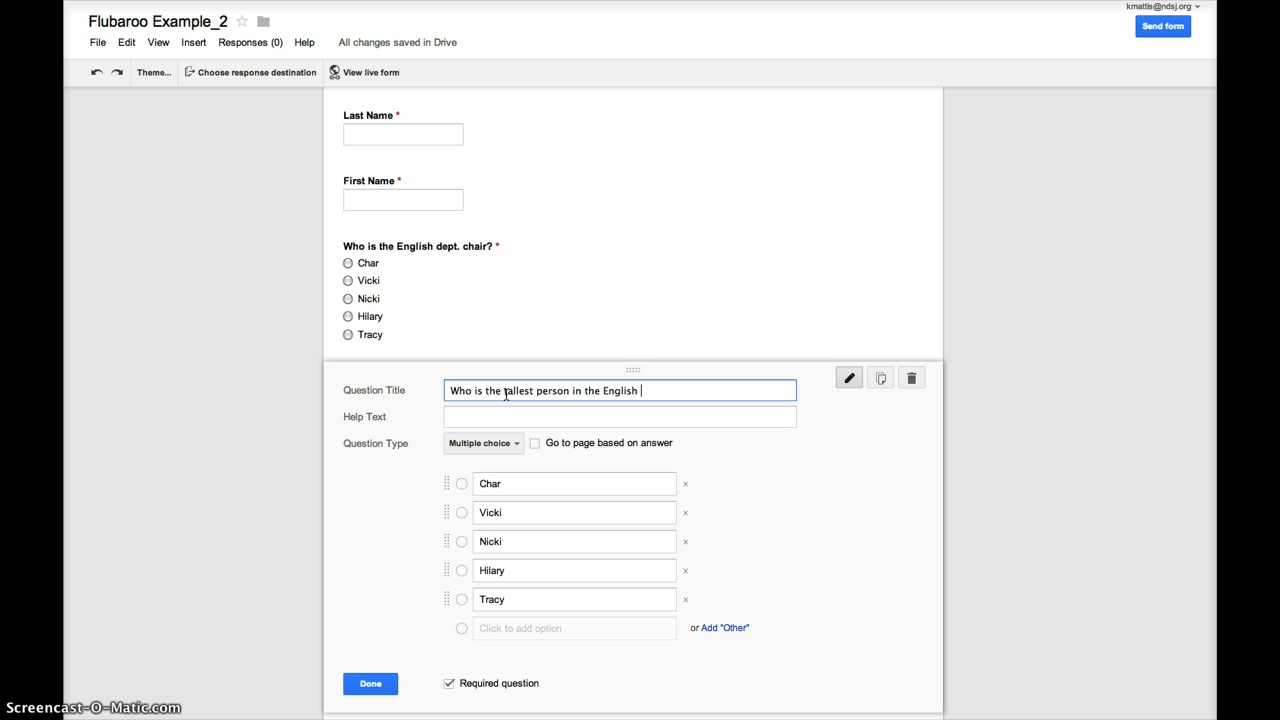
type("dept.?")
left_click(370, 683)
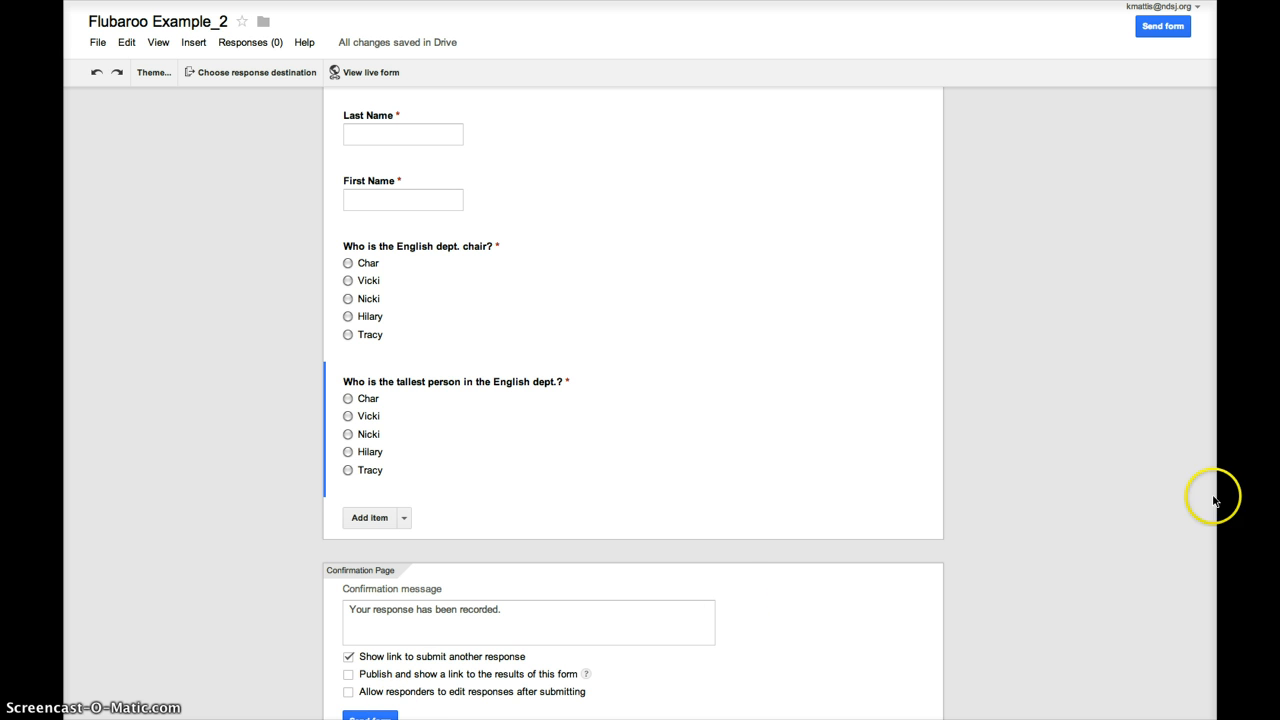
scroll(1212, 420, "up", 4)
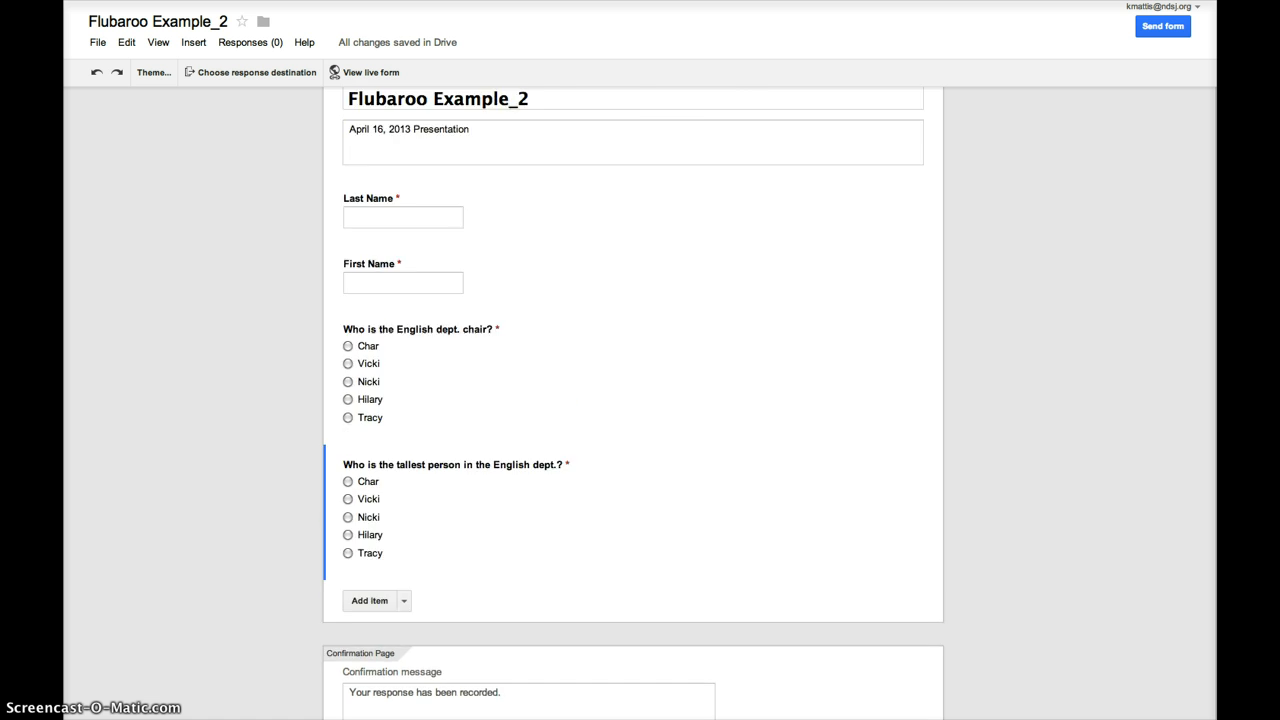
scroll(1212, 420, "down", 1)
scroll(633, 404, "down", 2)
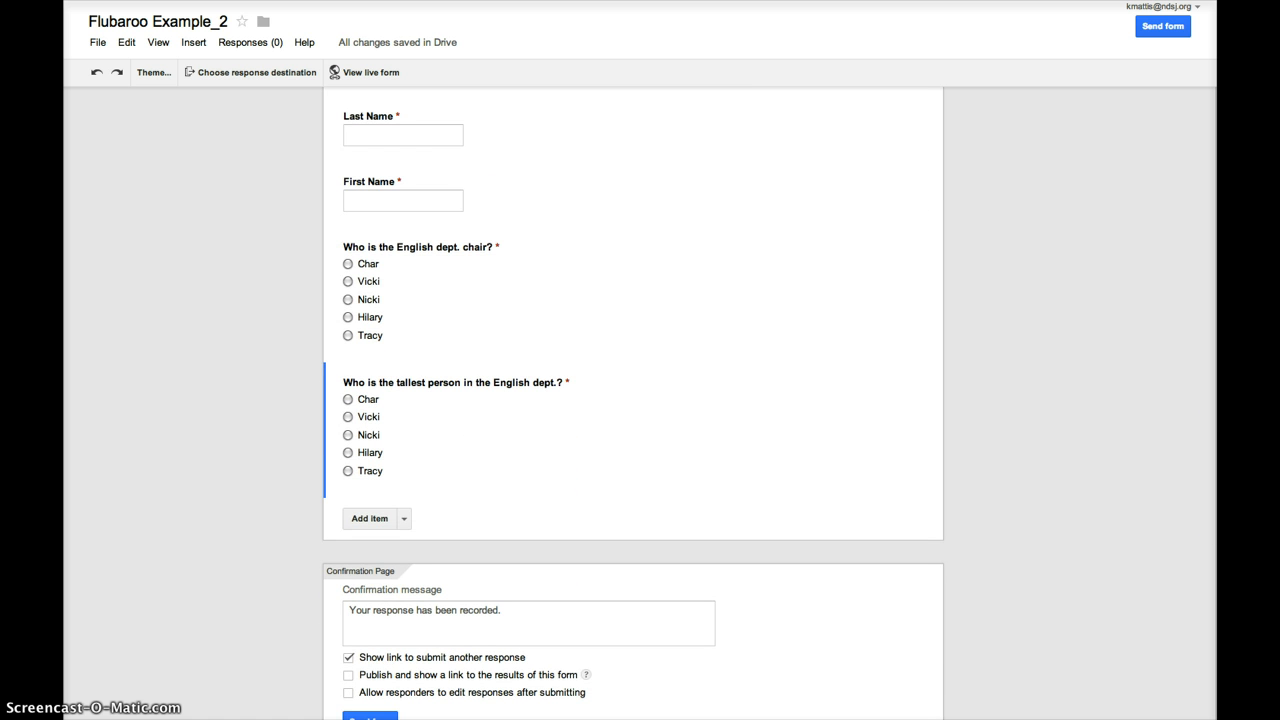
- Send responses to a new spreadsheet 'Flubaroo Example_2 (Responses)' and view it
left_click(223, 72)
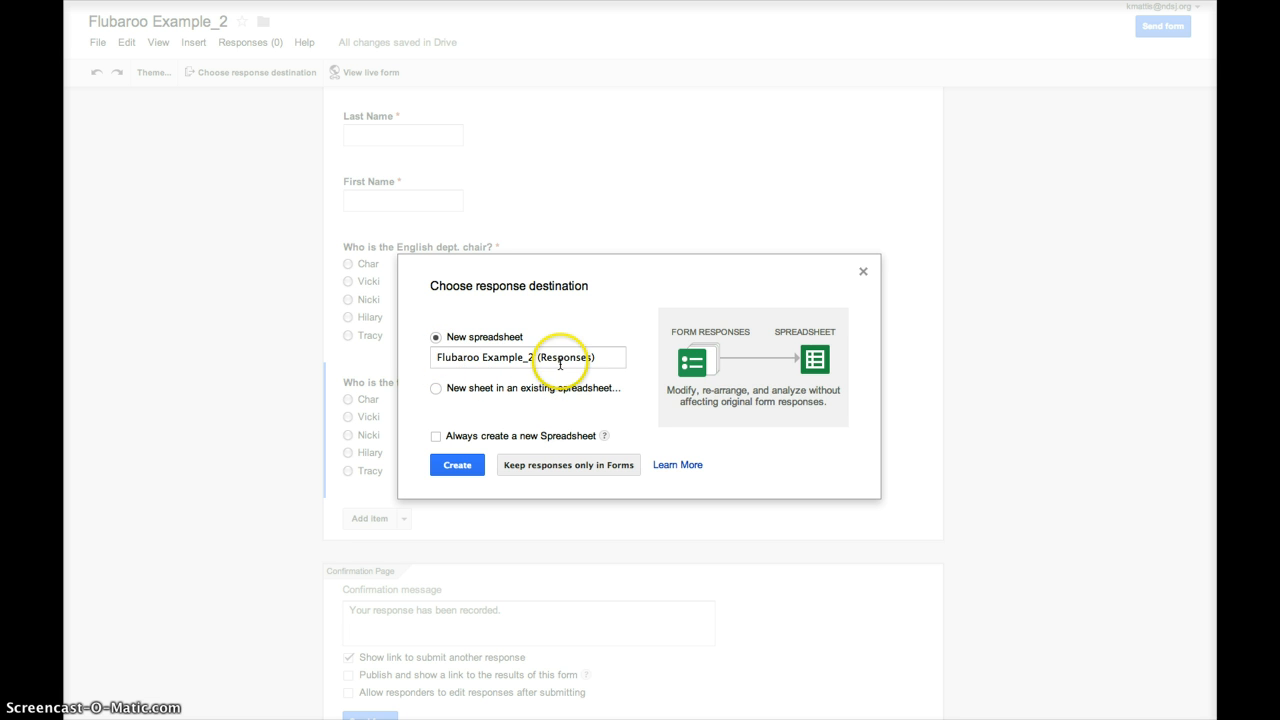
left_click(598, 358)
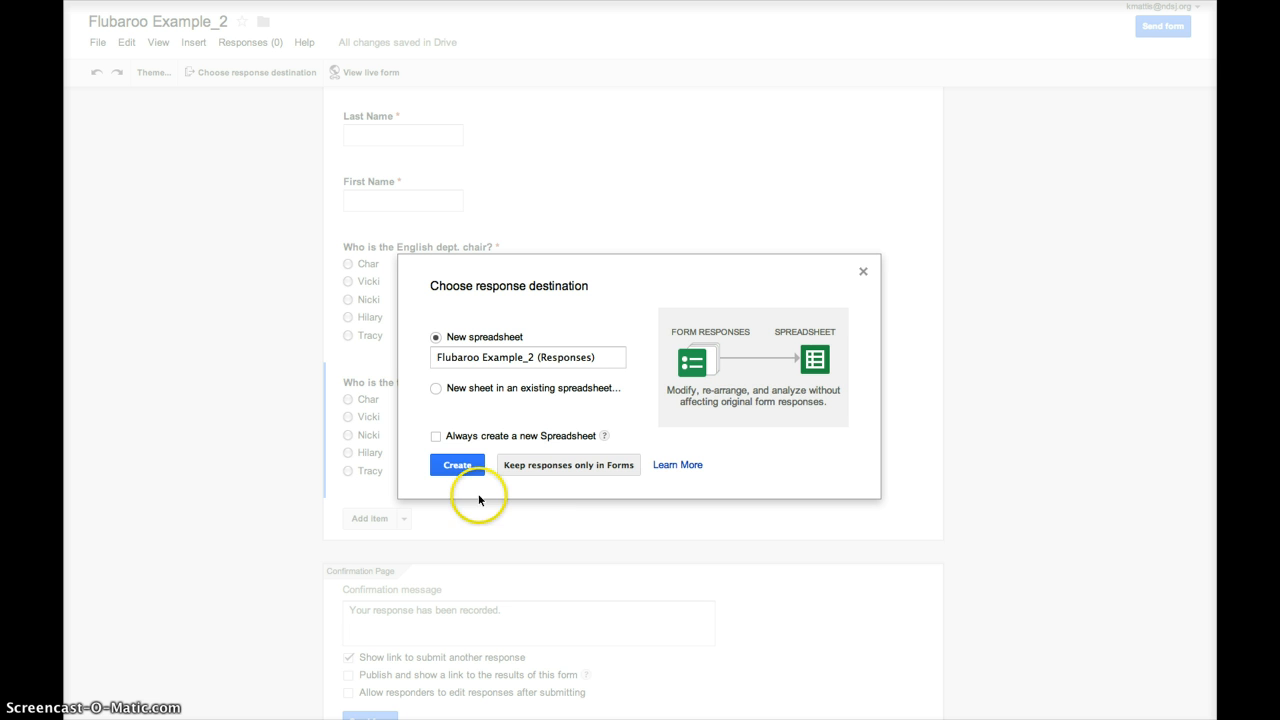
left_click(462, 467)
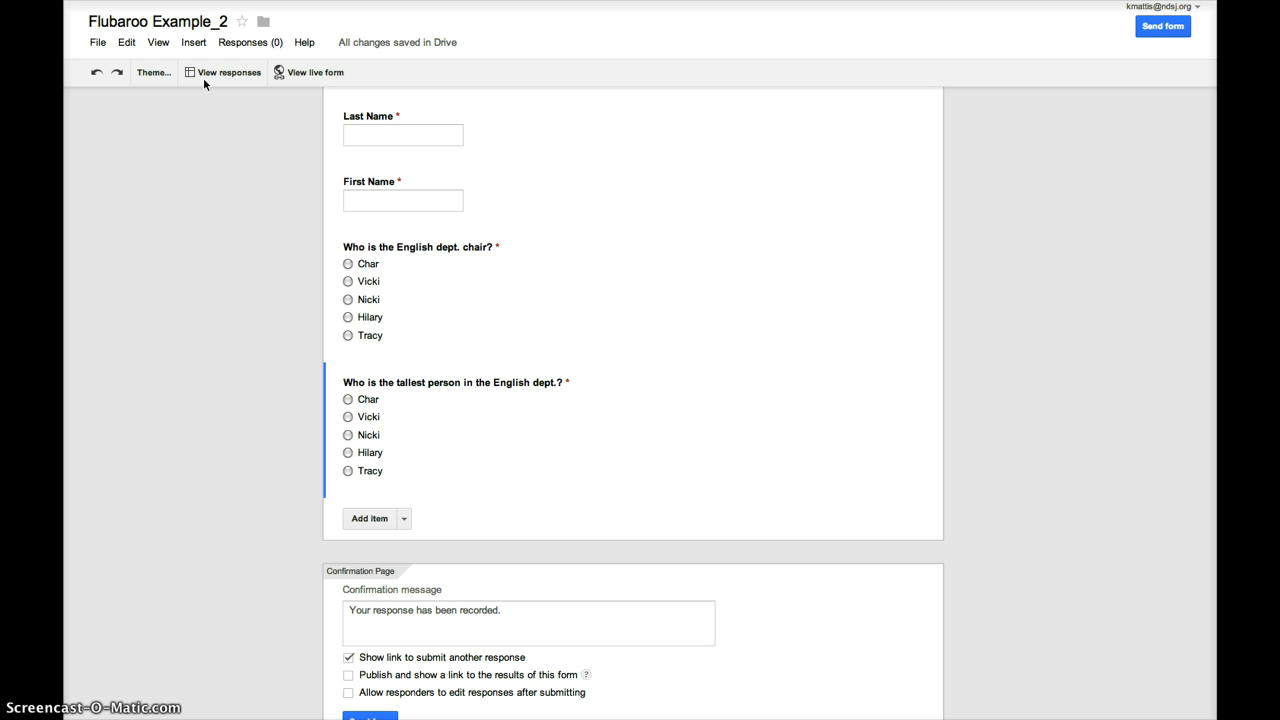
left_click(206, 72)
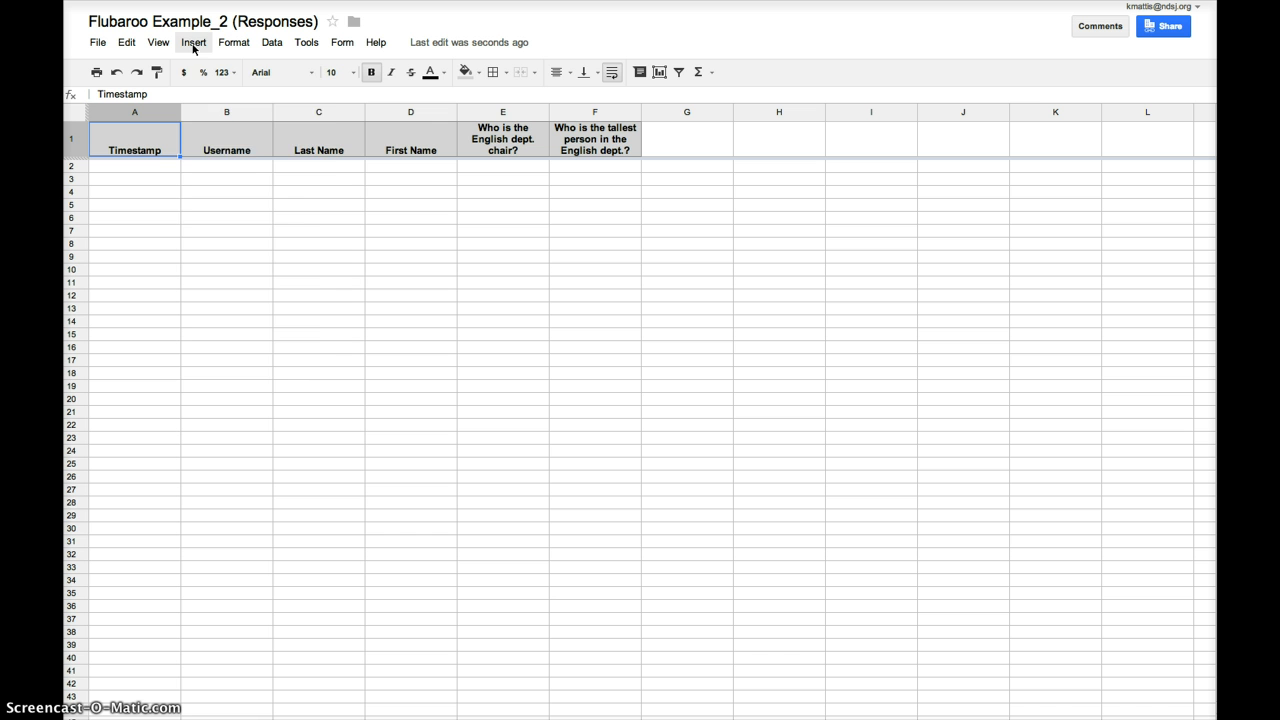
- Search the Script Gallery for 'flubaroo' and install the Flubaroo script
left_click(194, 45)
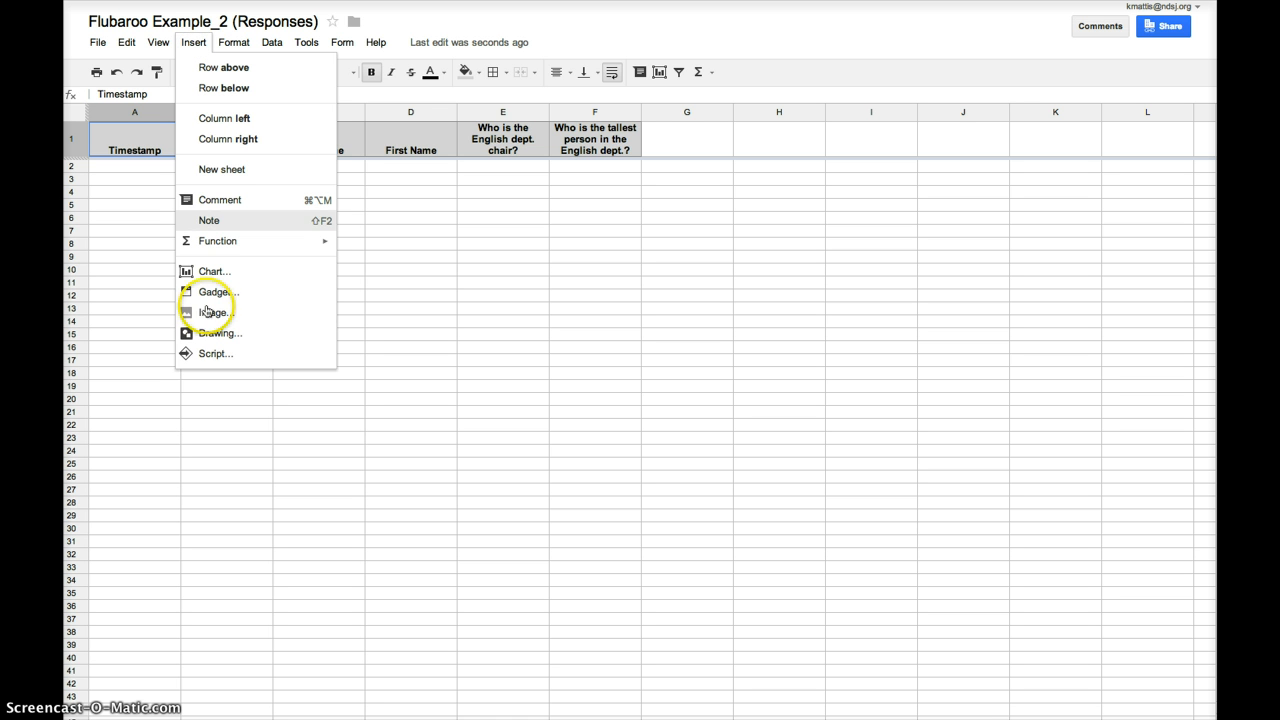
left_click(223, 356)
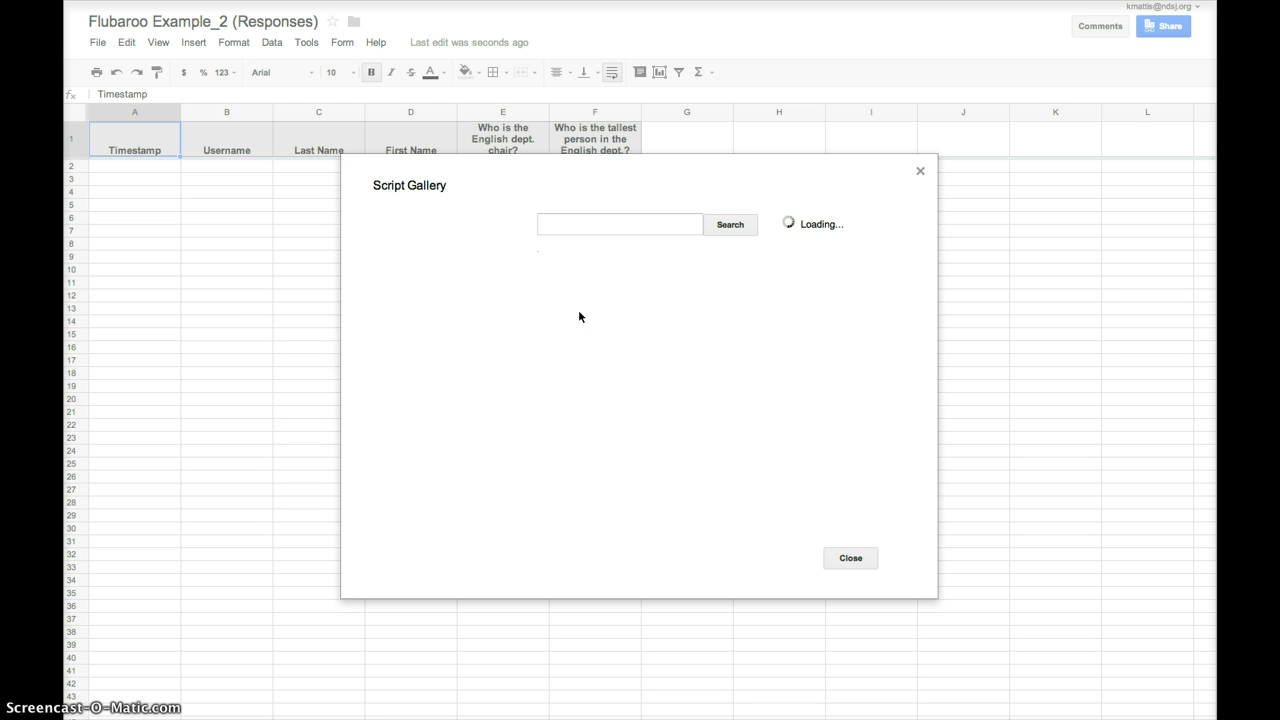
left_click(585, 226)
type("fl")
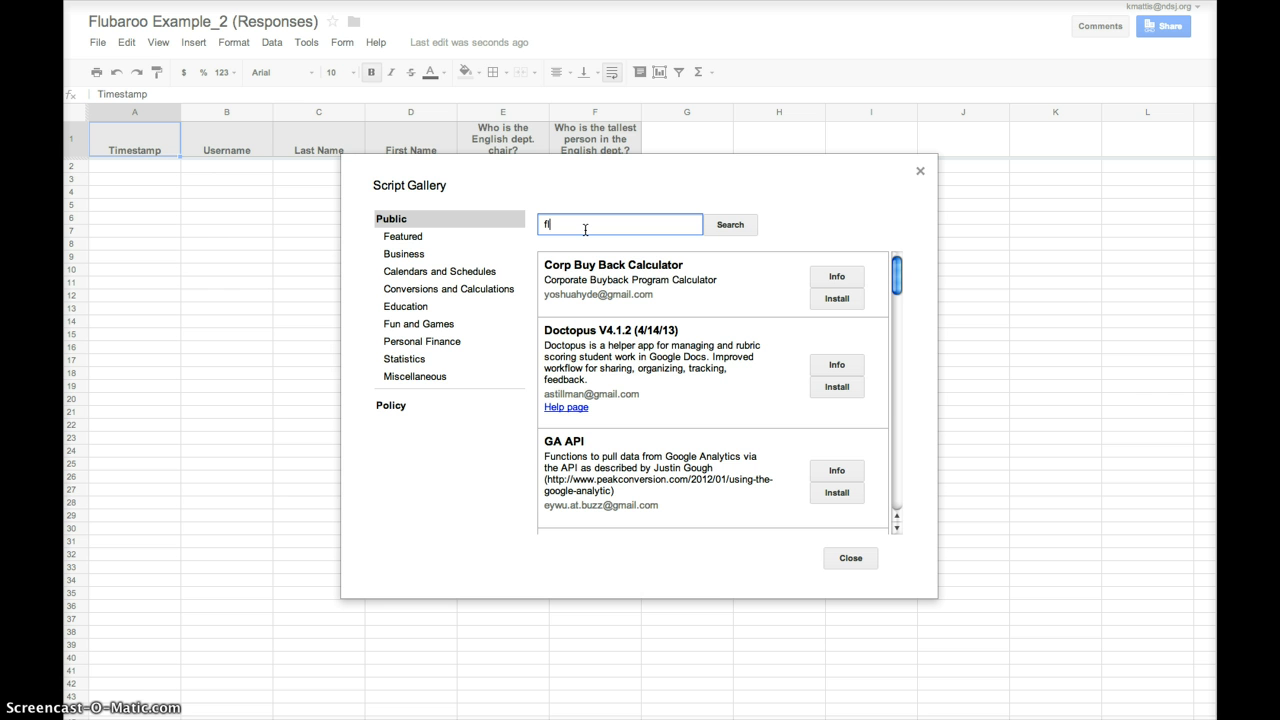
type("ubaroo")
left_click(731, 224)
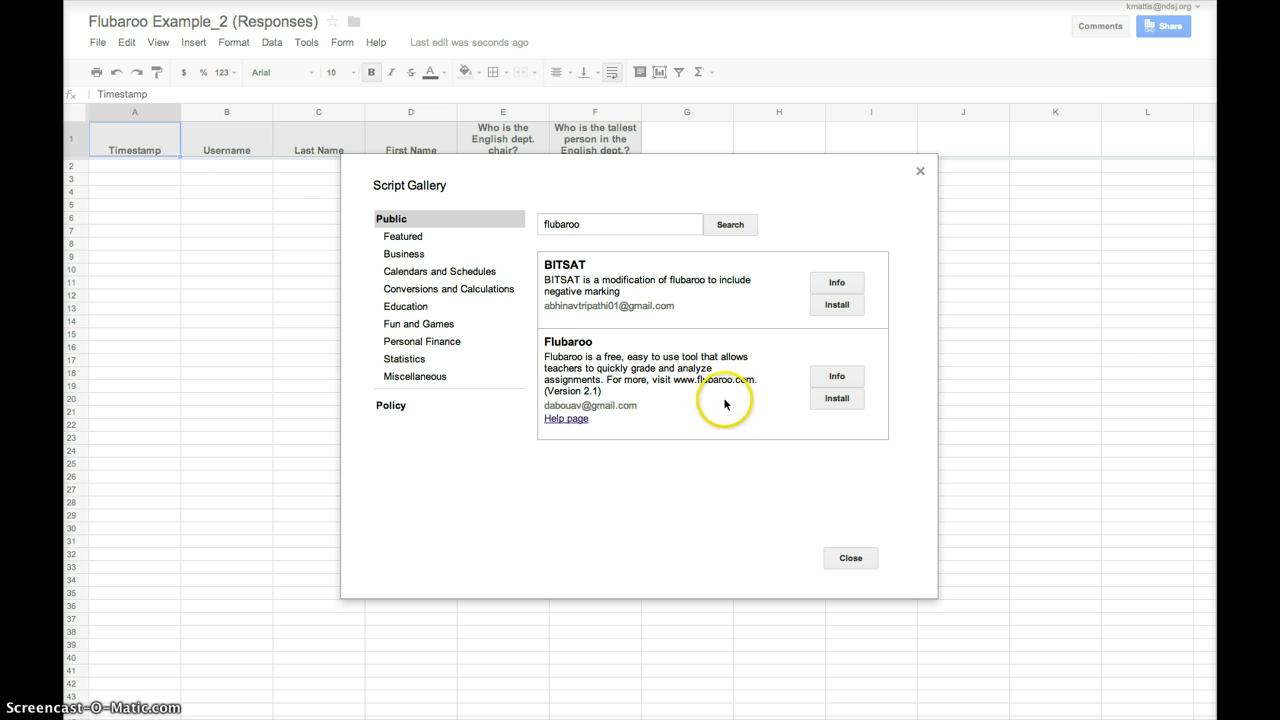
left_click(835, 403)
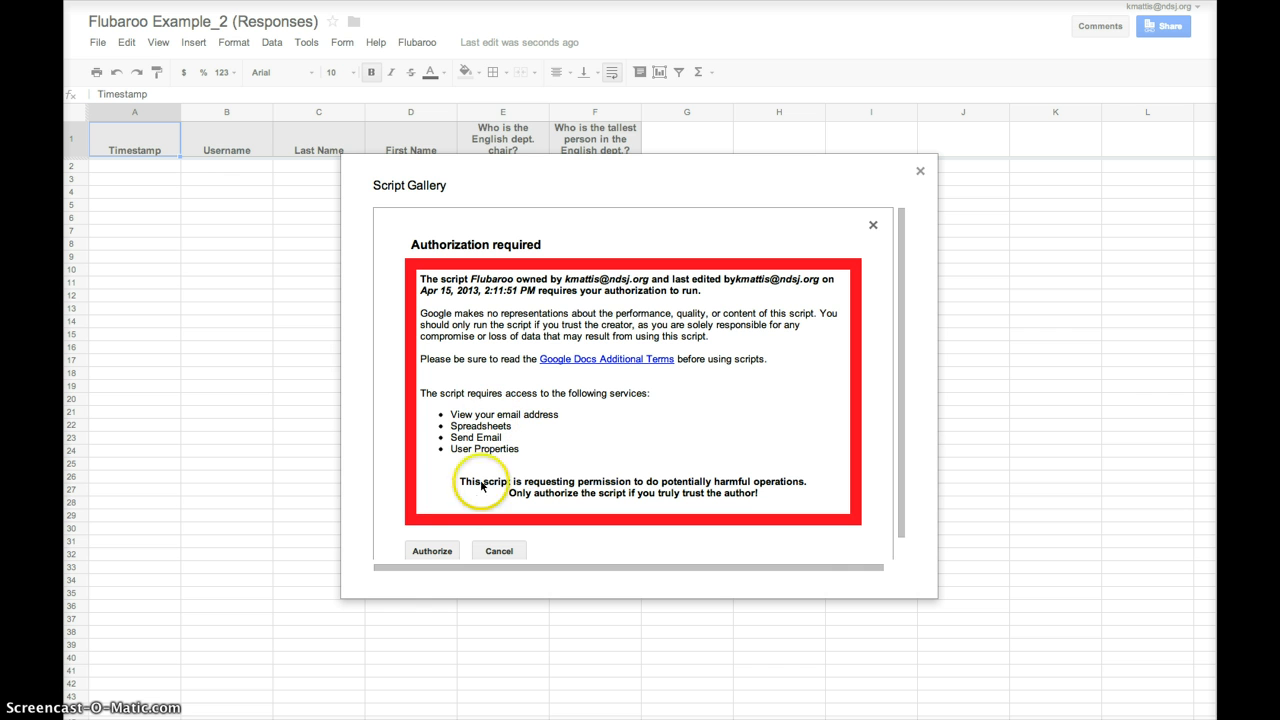
- Authorize Flubaroo, close the Script Gallery, and return to the form editor tab
left_click(434, 552)
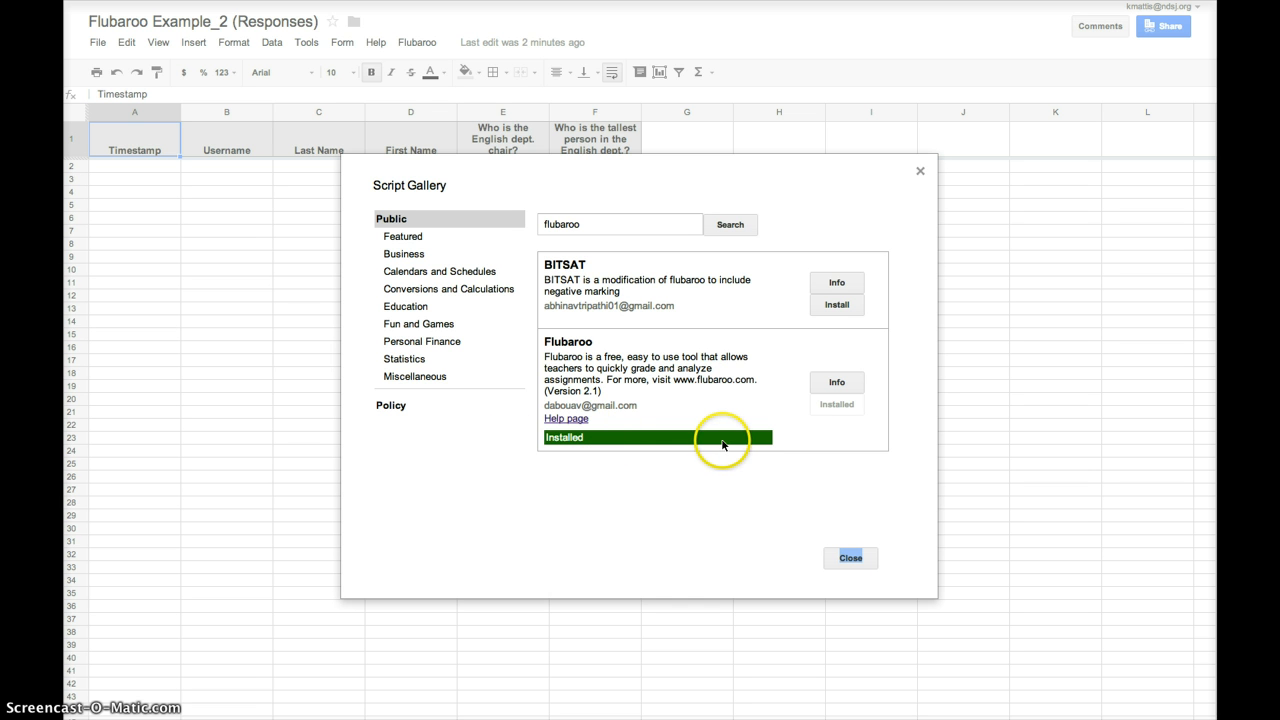
left_click(849, 556)
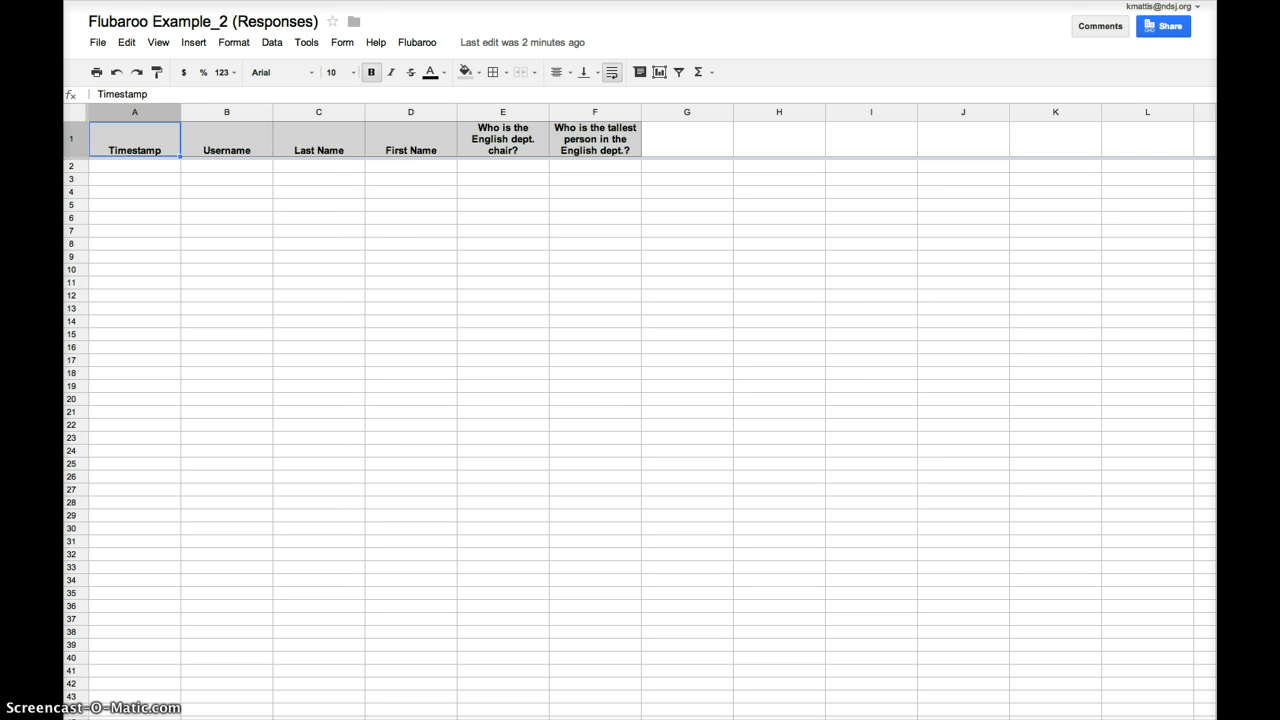
key("ctrl+shift+Tab")
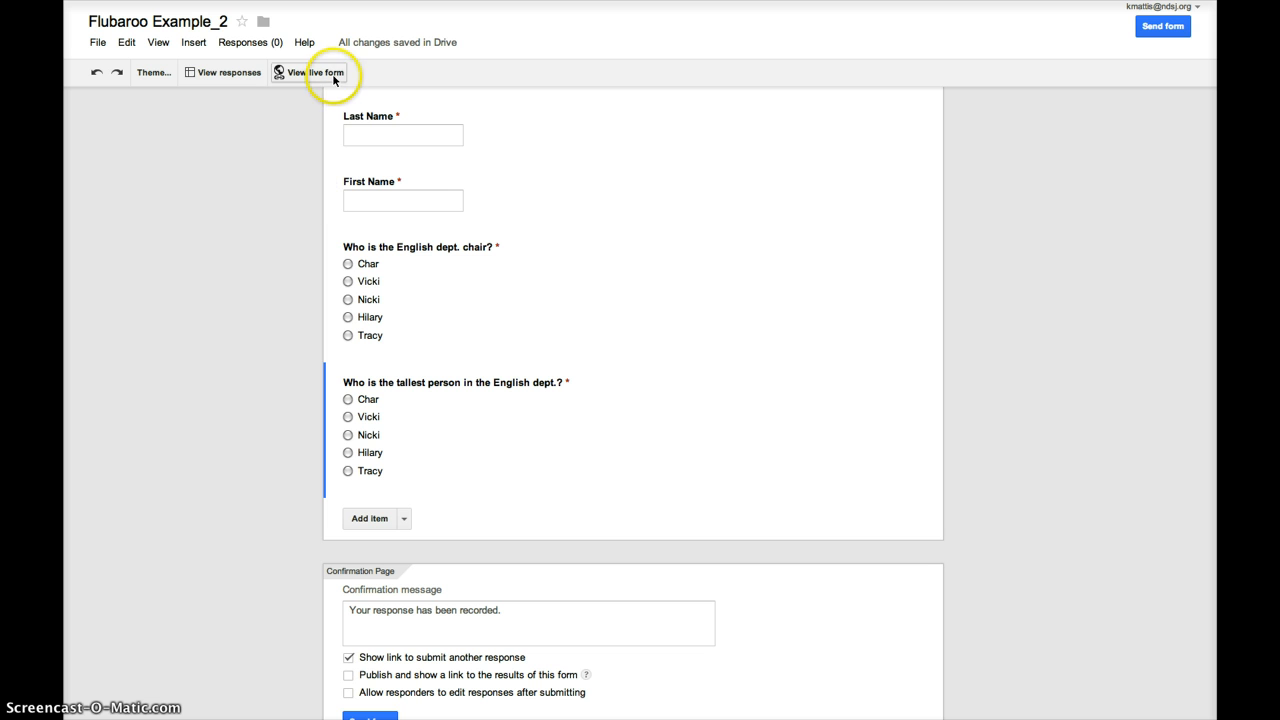
- Submit the live form as 'Answer Key', choosing Char and Hilary as answers
left_click(312, 72)
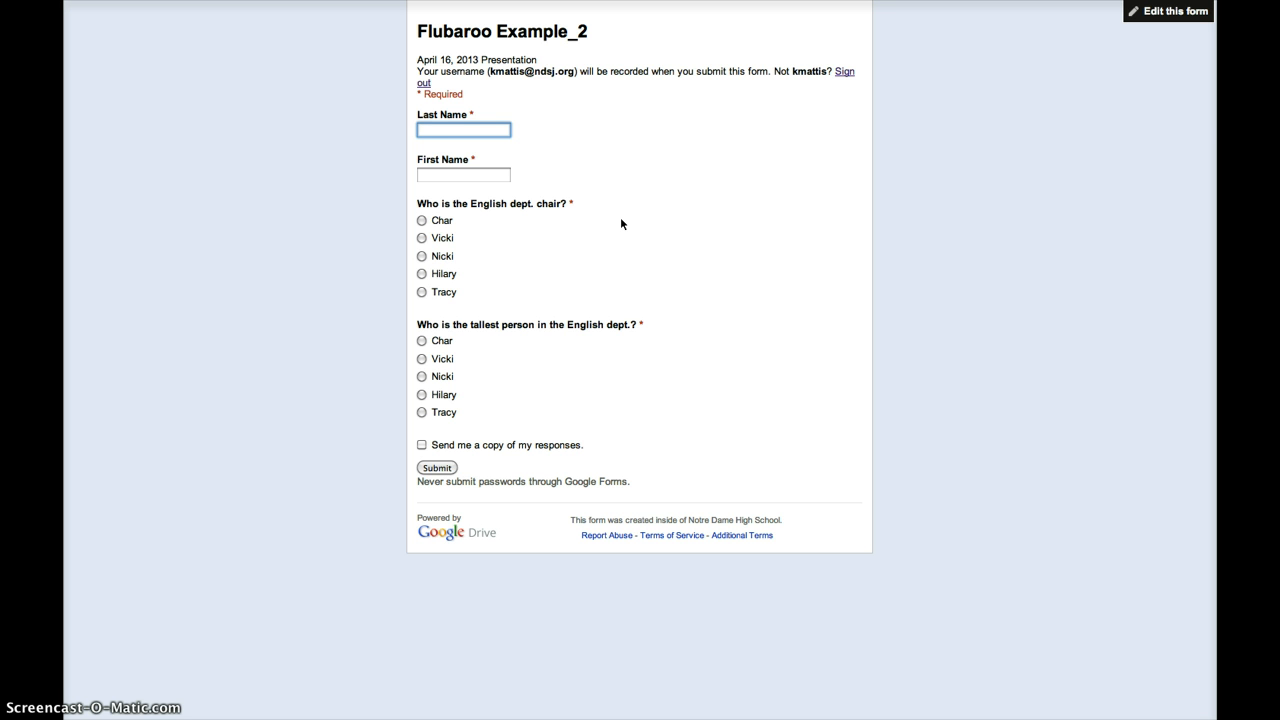
type("Answer")
key("Tab")
type("Key")
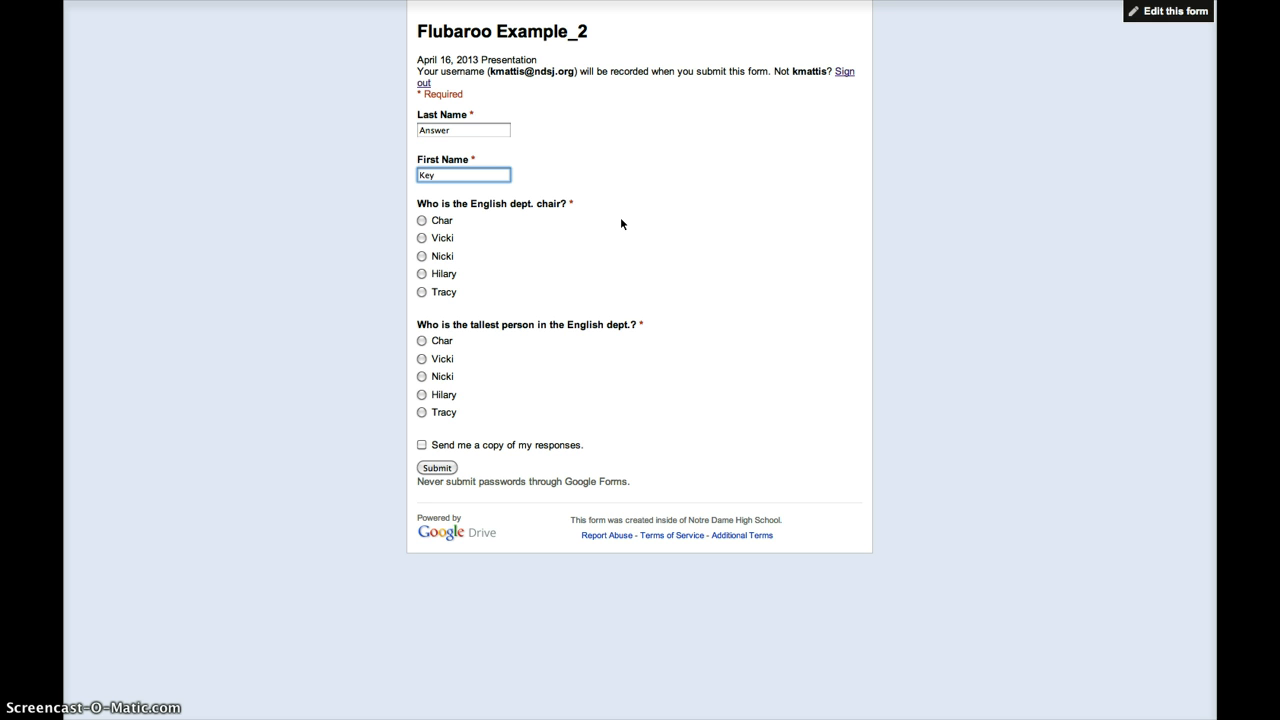
left_click(421, 221)
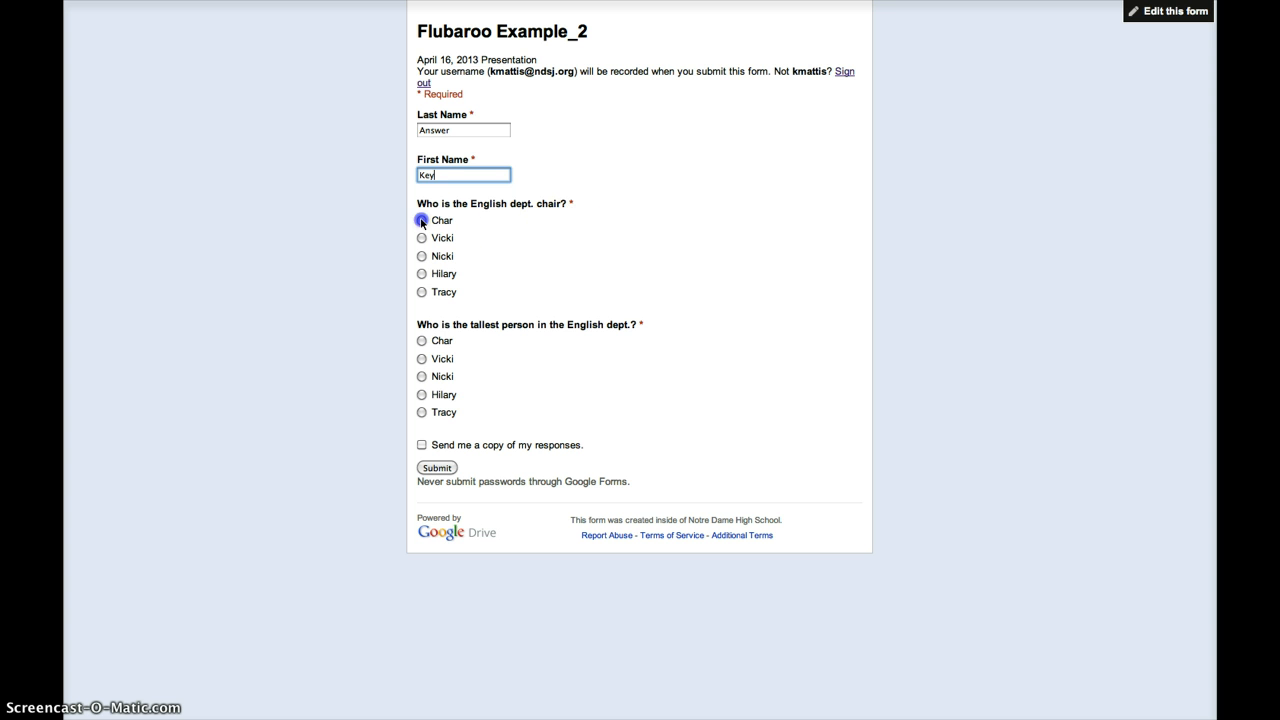
left_click(421, 396)
left_click(436, 469)
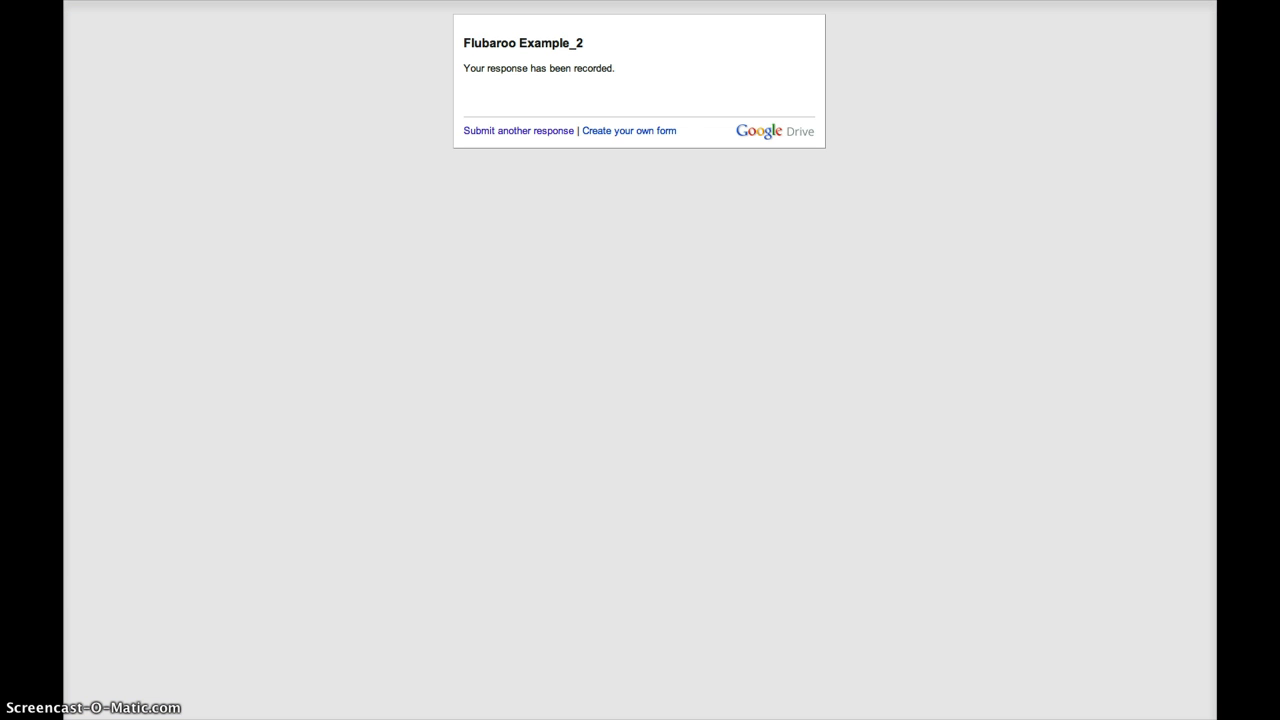
key("ctrl+Tab")
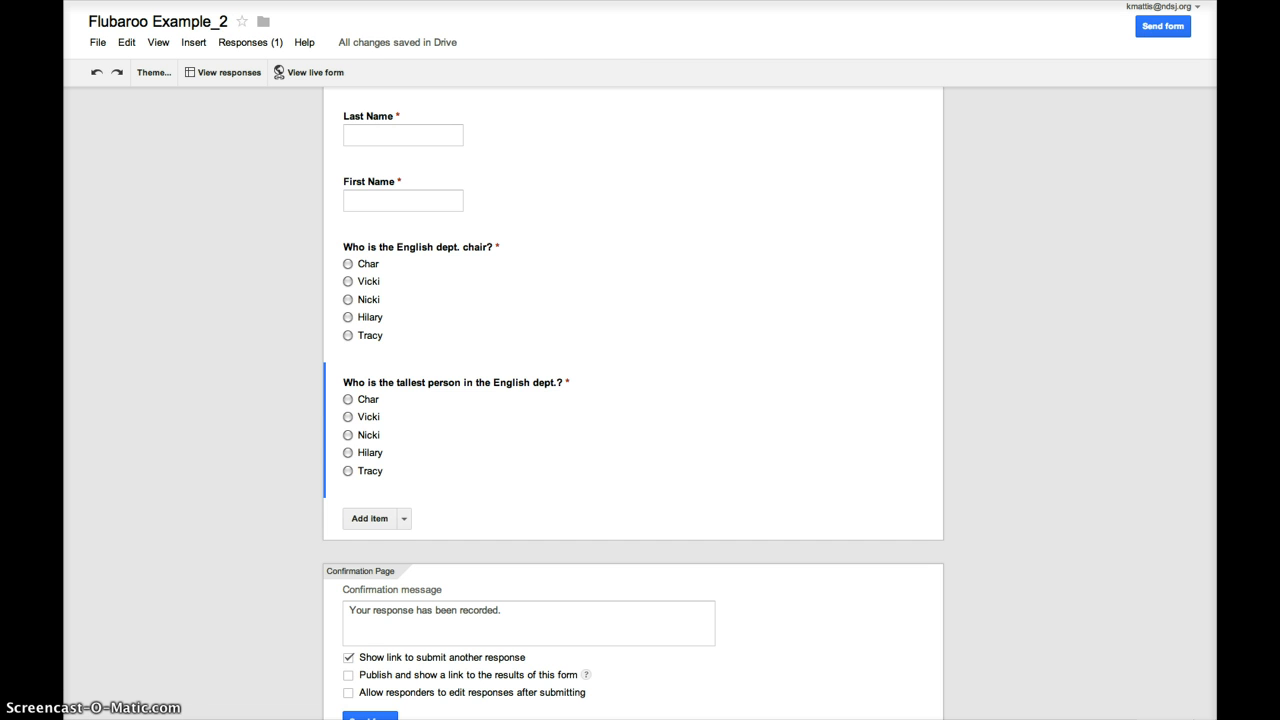
- On the live quiz form, submit a first student's response with last name, first name and both answers
left_click(325, 73)
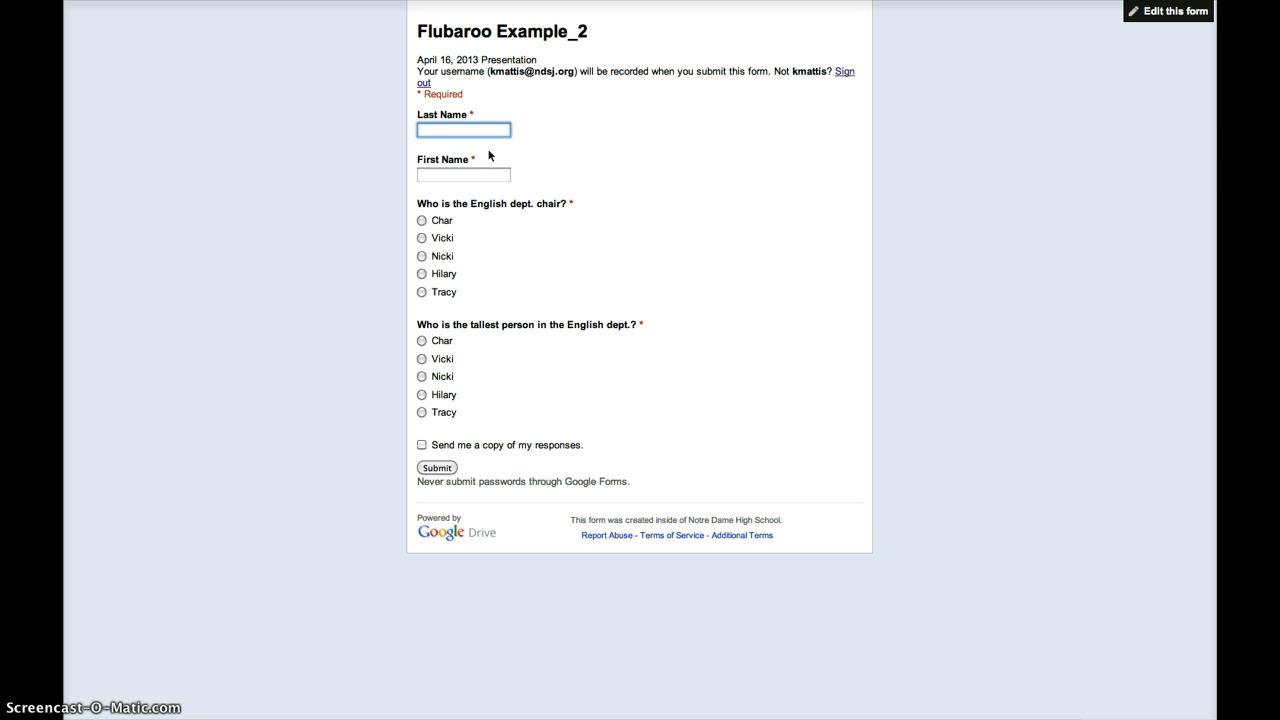
key("Tab")
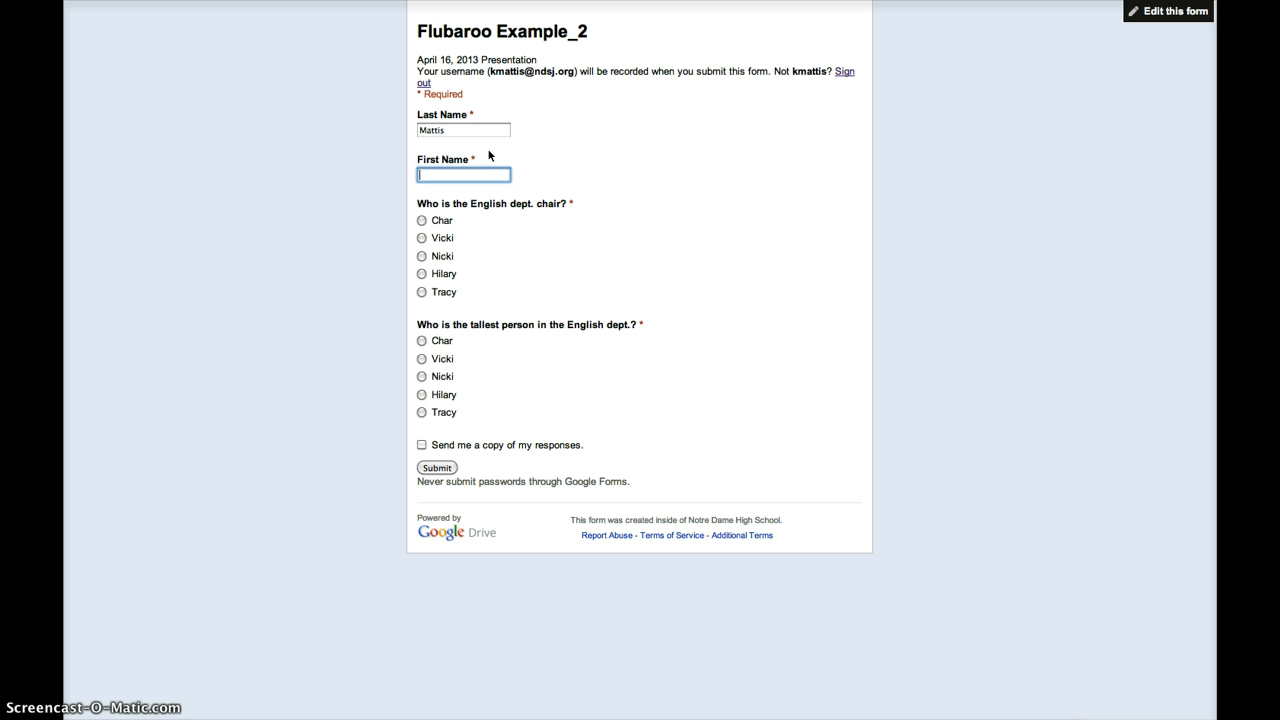
left_click(423, 239)
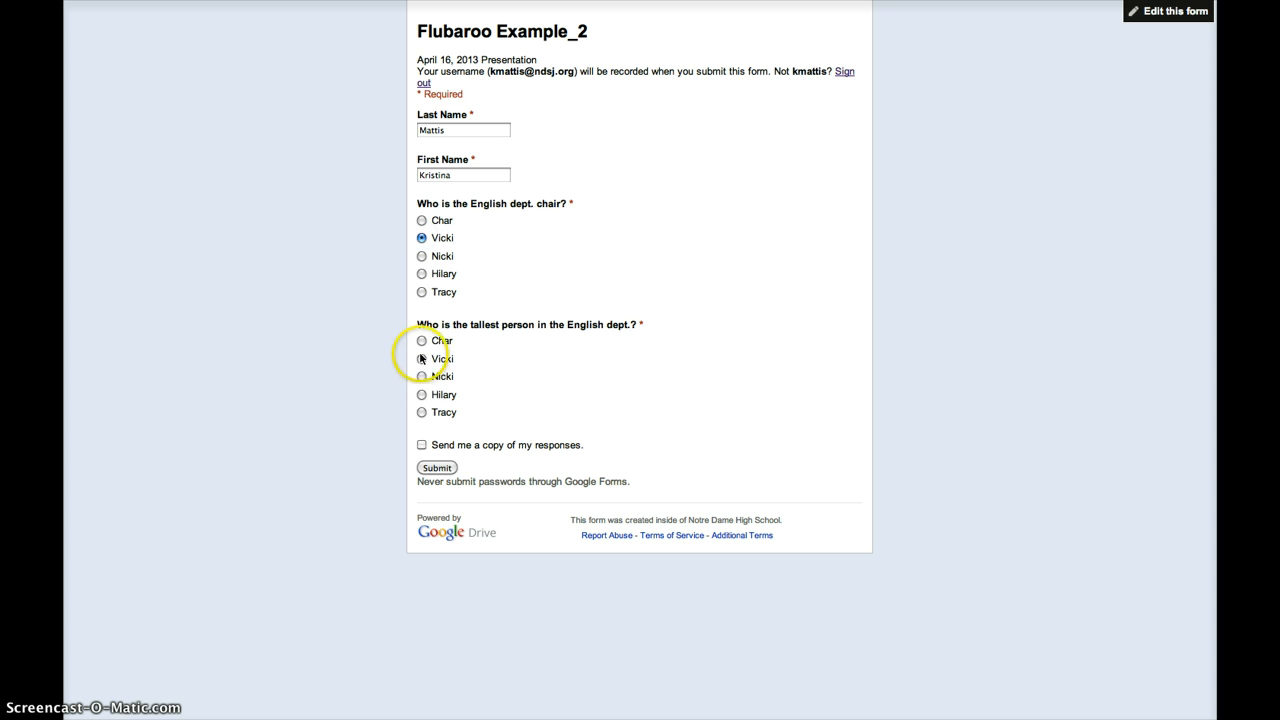
left_click(421, 396)
left_click(436, 469)
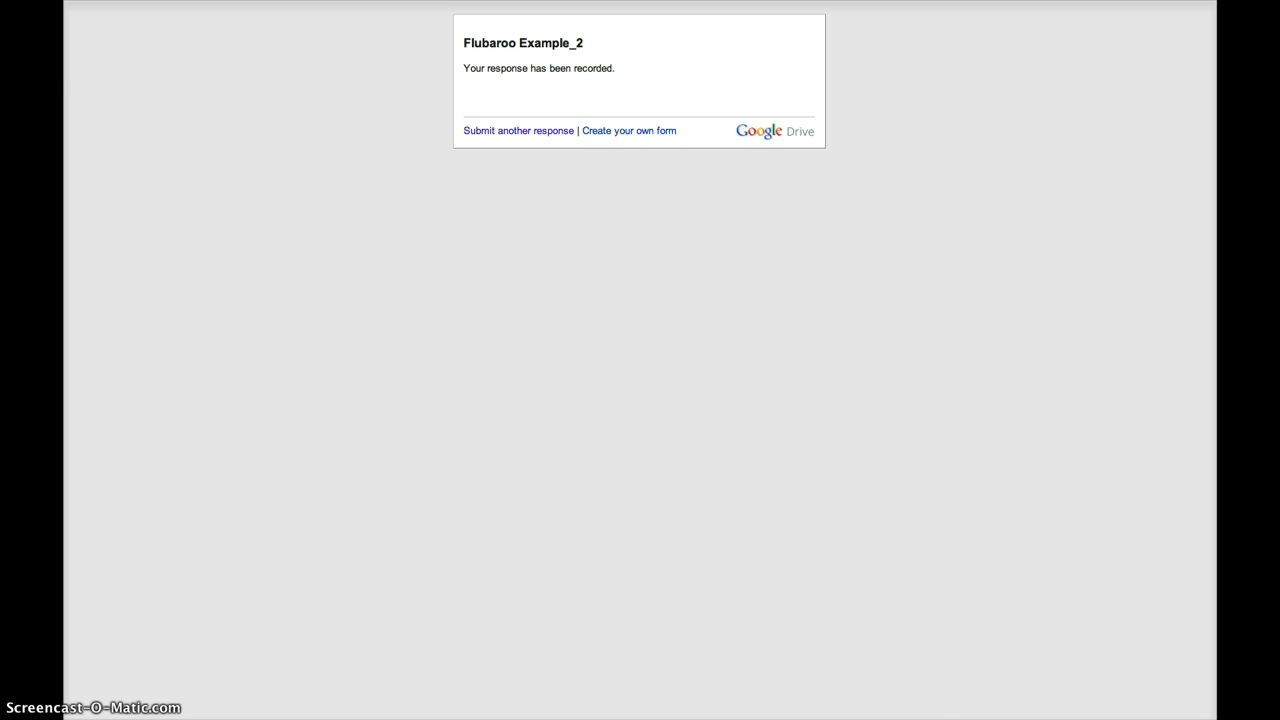
key("super+w")
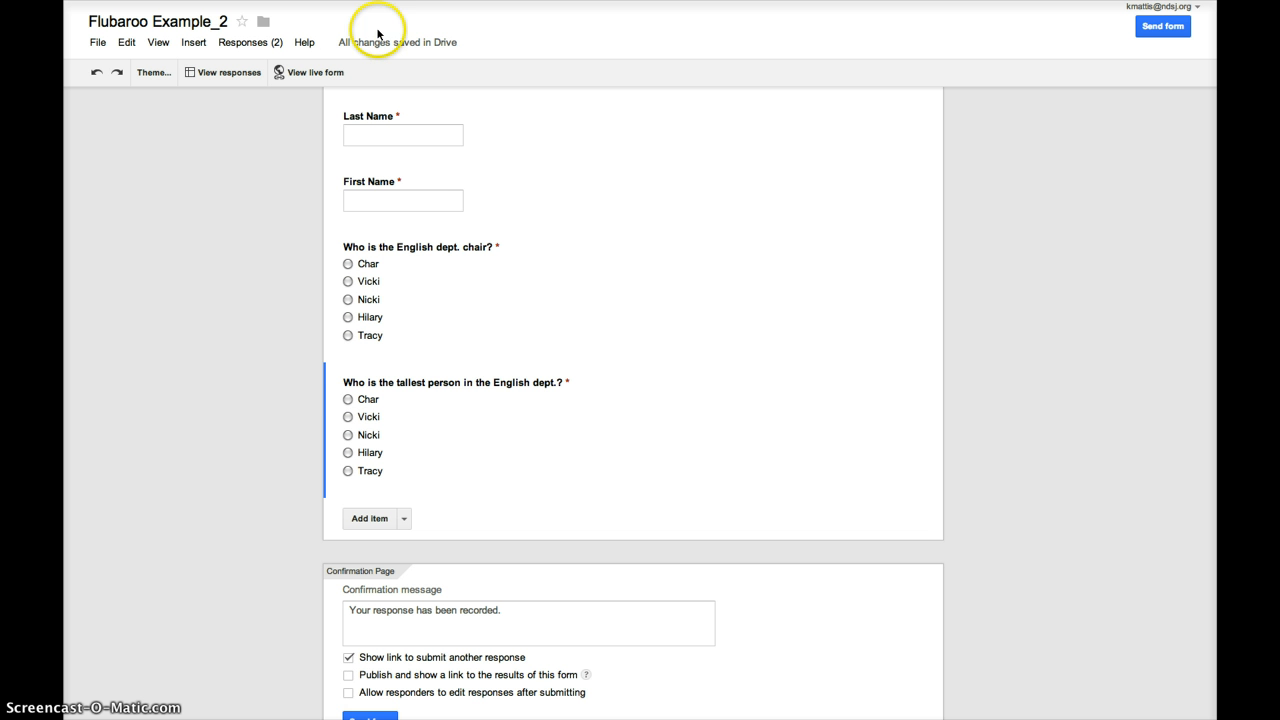
left_click(322, 72)
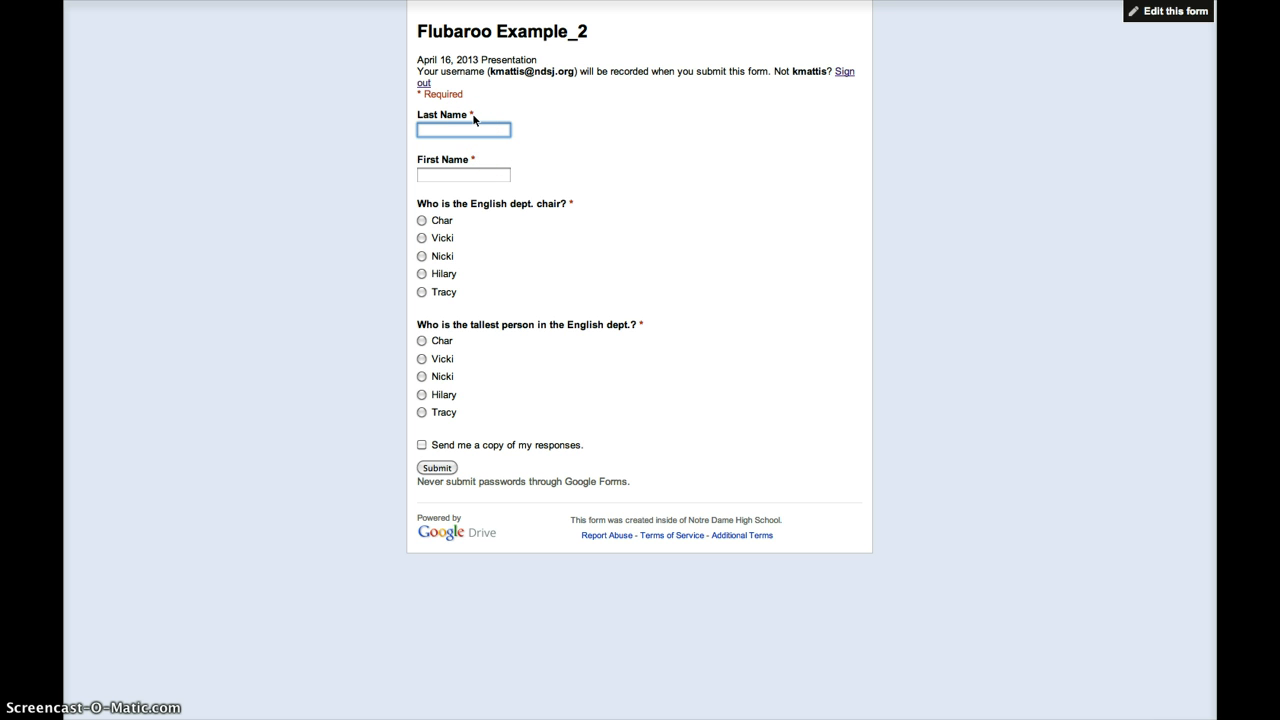
key("Tab")
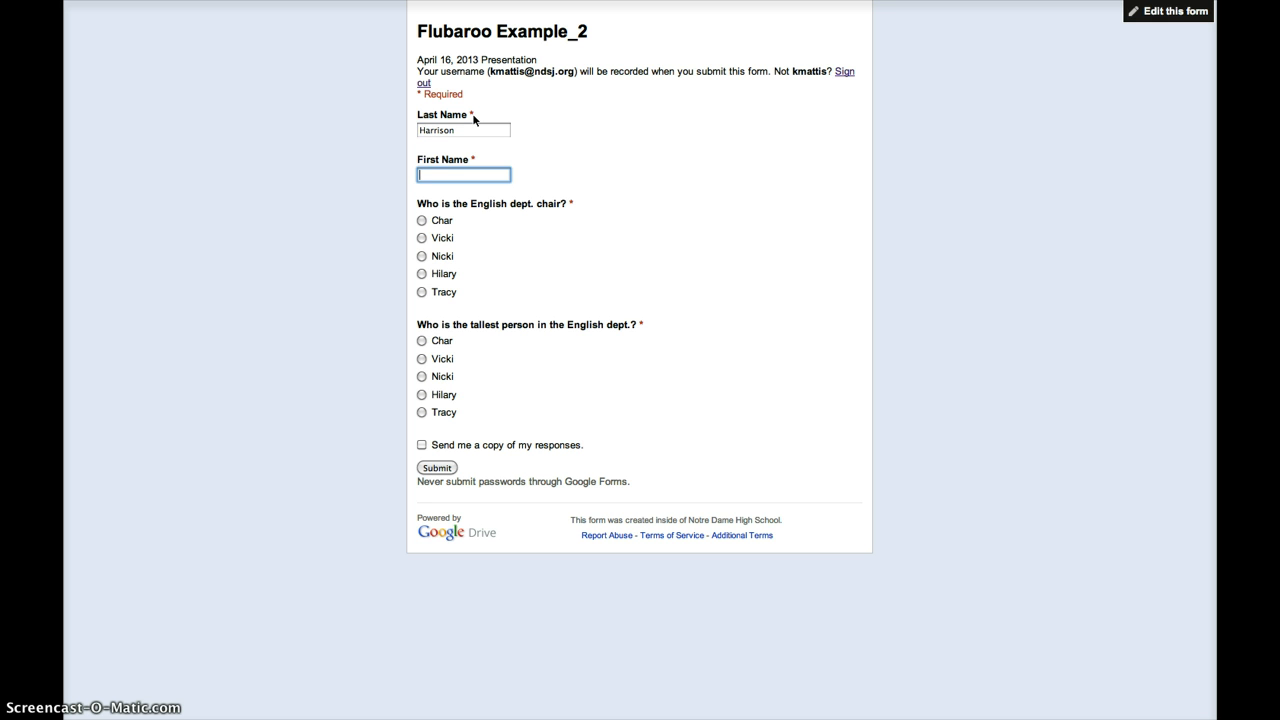
key("Tab")
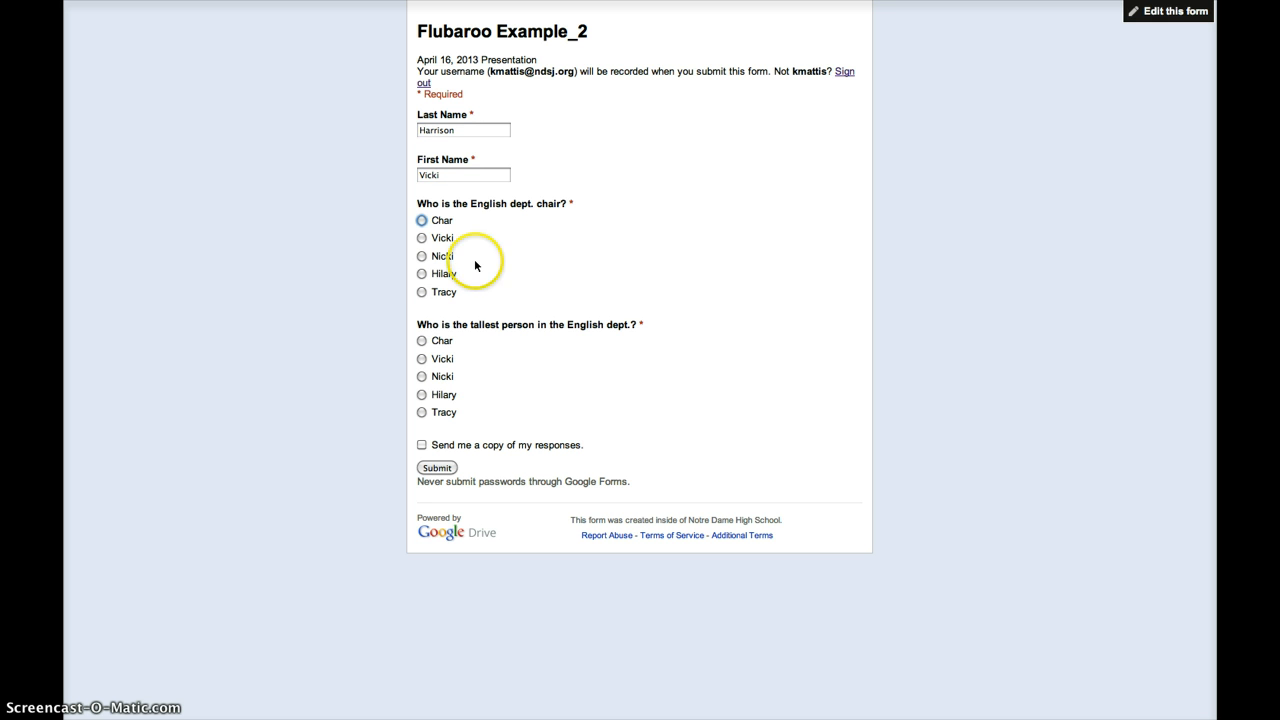
left_click(421, 220)
left_click(421, 394)
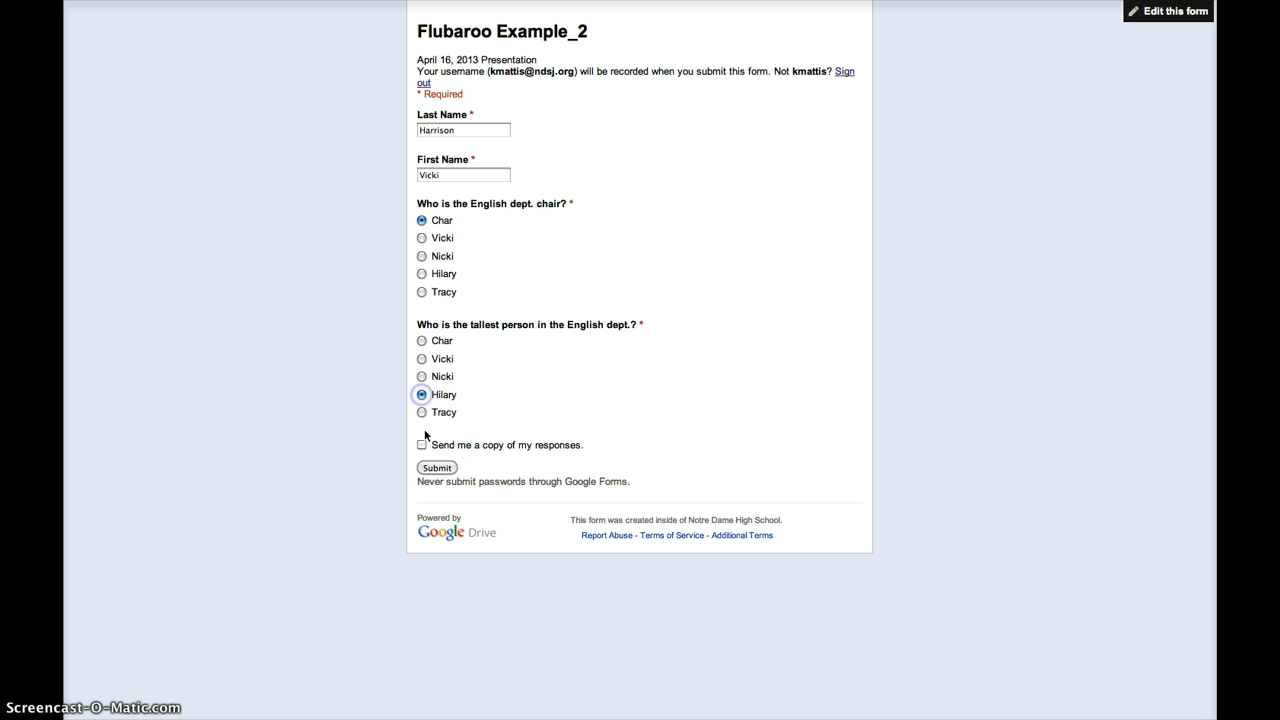
left_click(436, 467)
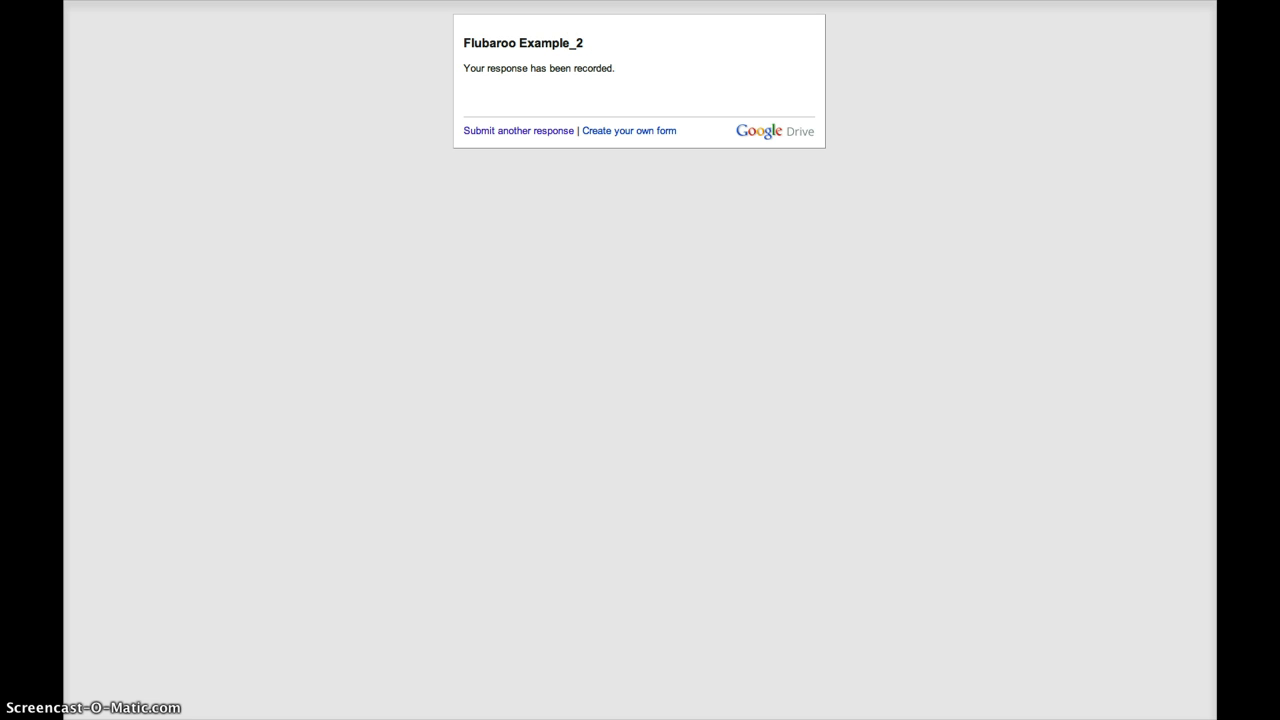
- In the responses spreadsheet, start Flubaroo's Grade Assignment
key("super+w")
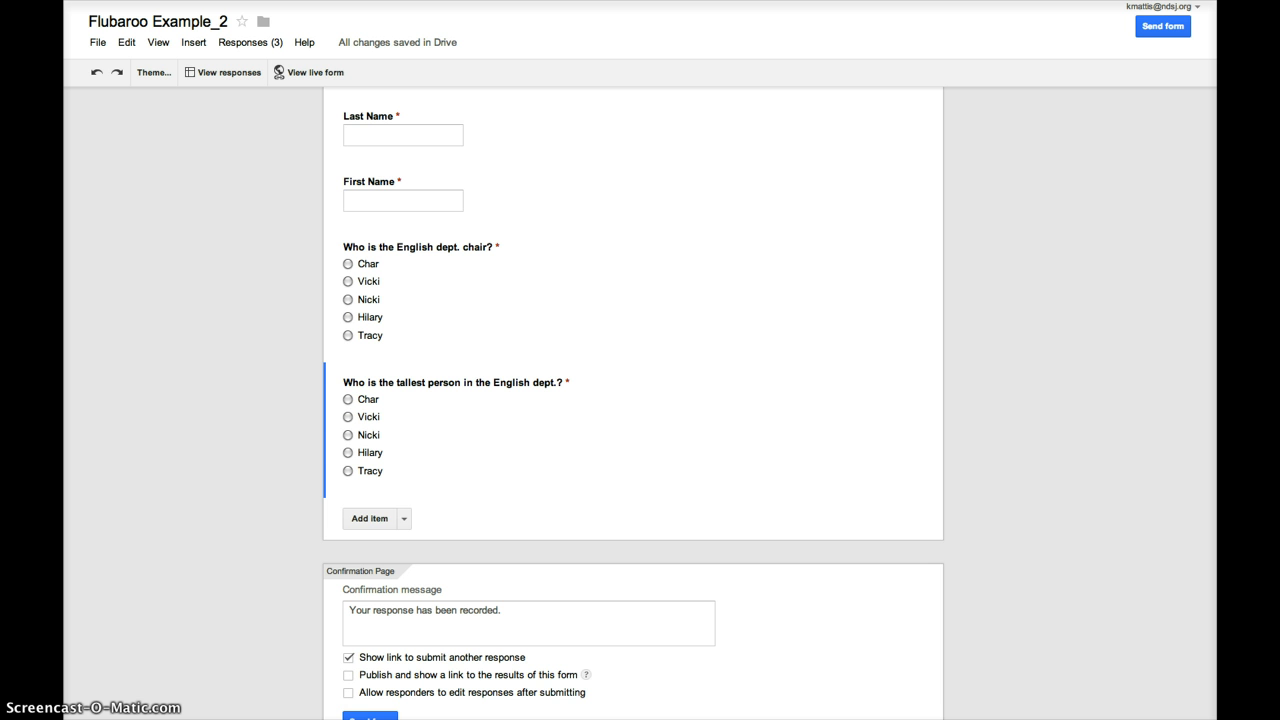
key("super+w")
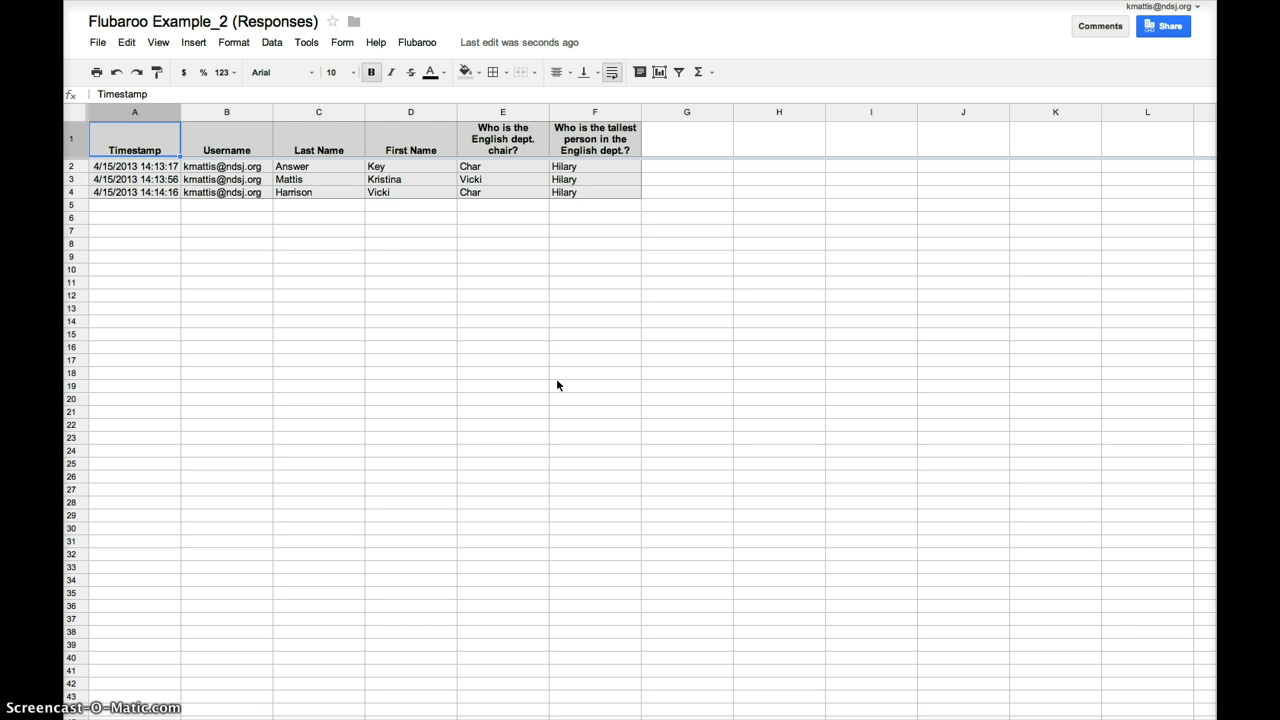
left_click(416, 42)
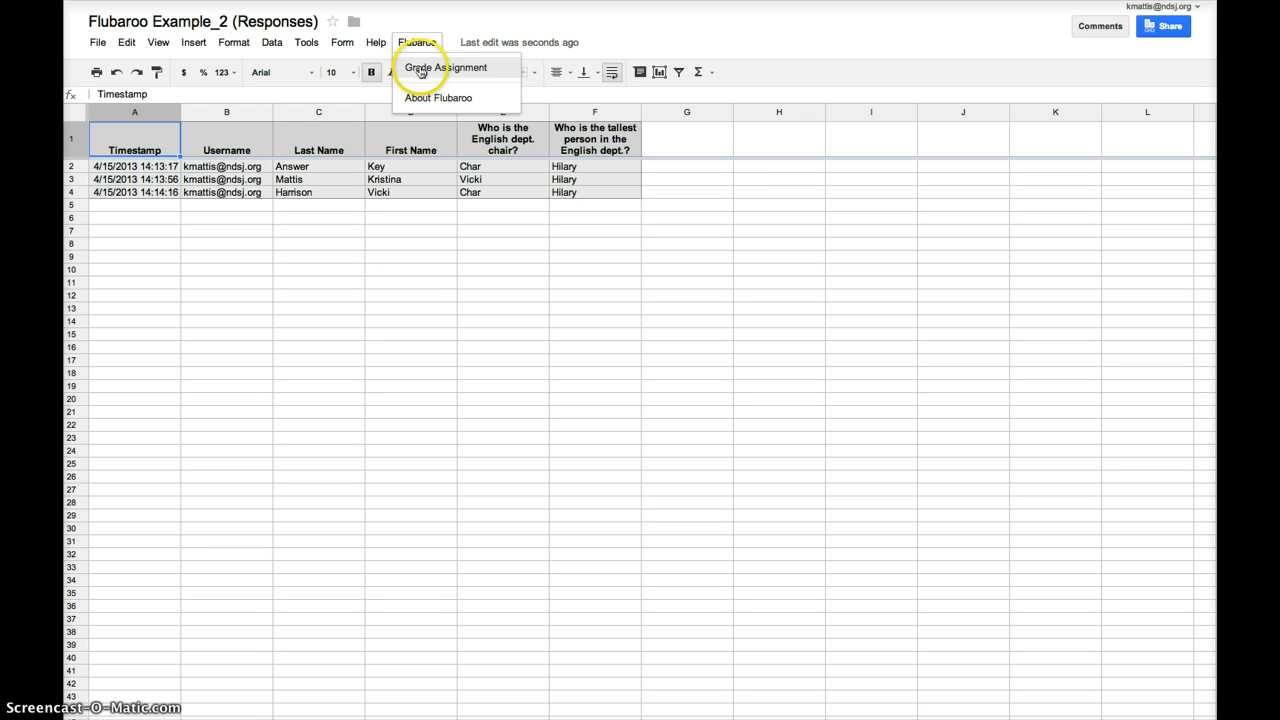
left_click(418, 67)
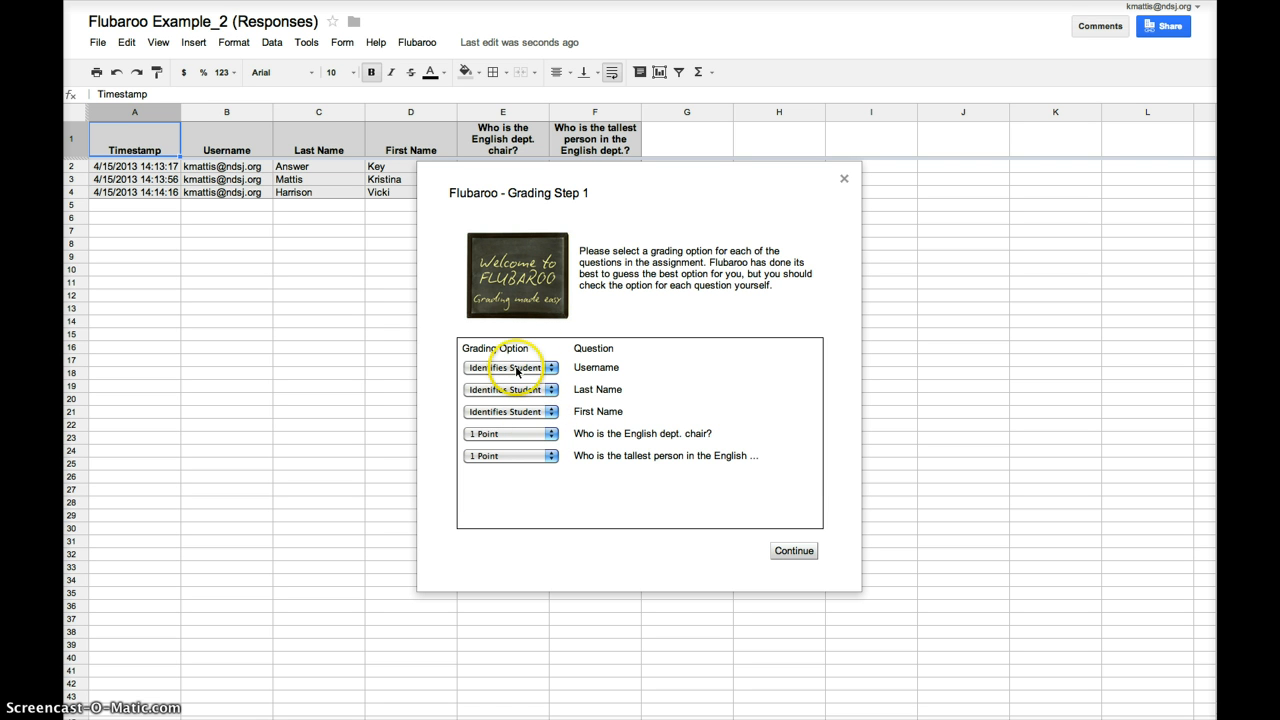
- Keep each question at 1 point and grade using the first submission as the answer key
left_click(551, 434)
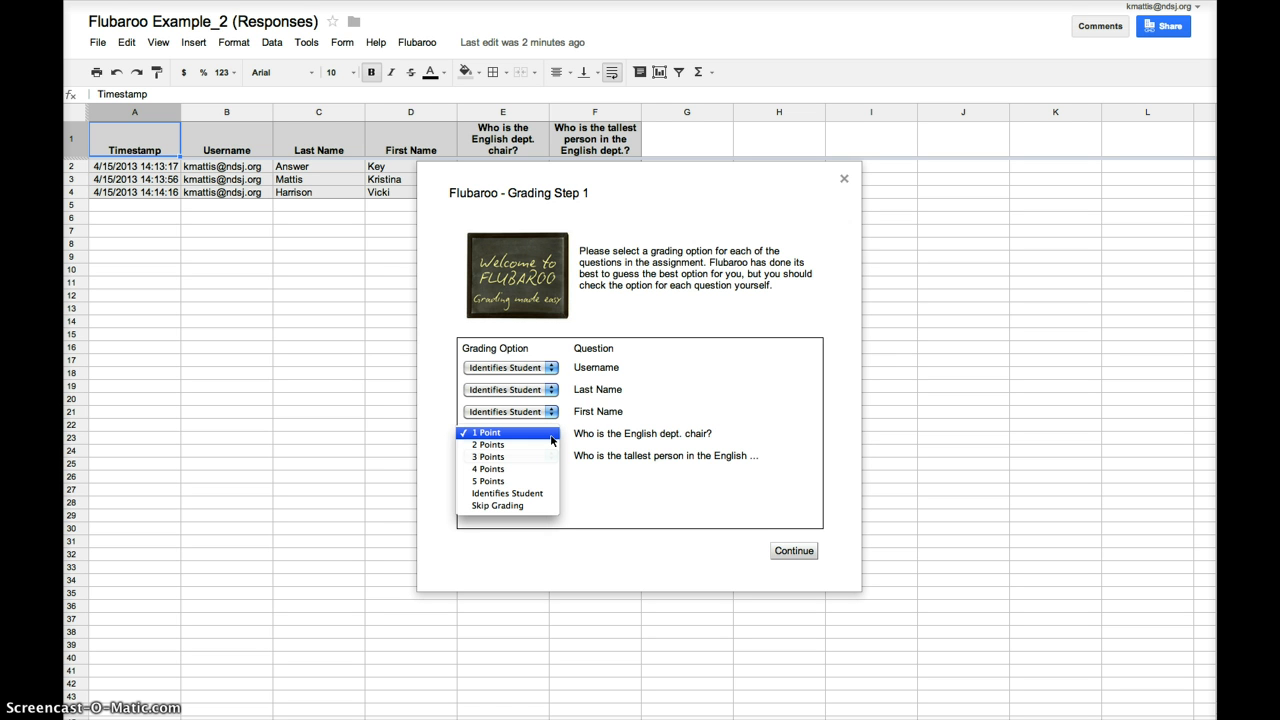
left_click(551, 507)
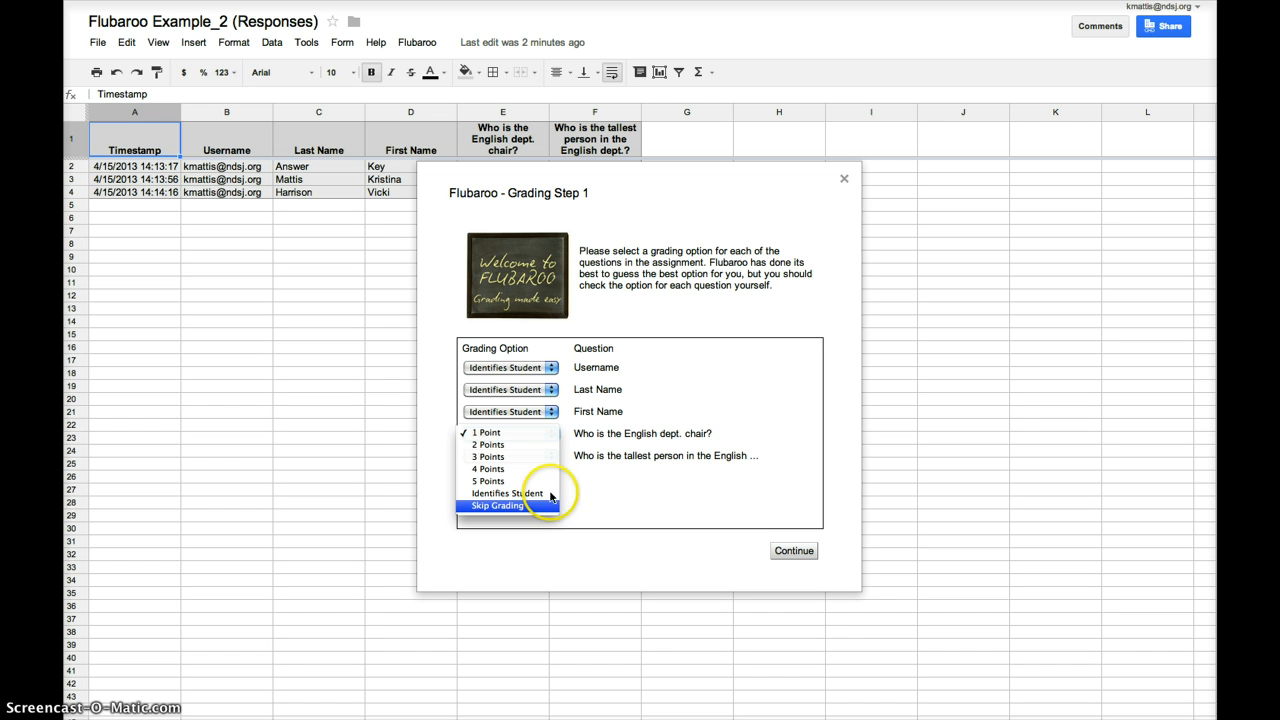
left_click(545, 433)
left_click(545, 434)
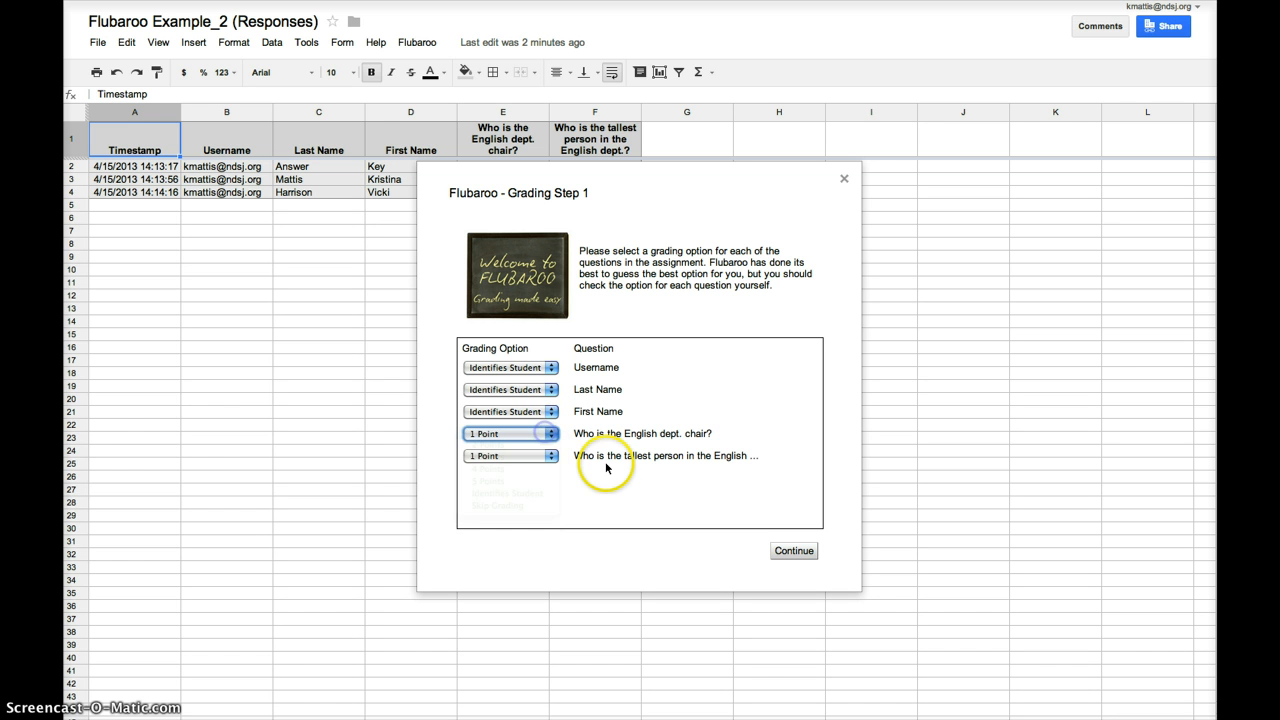
left_click(645, 538)
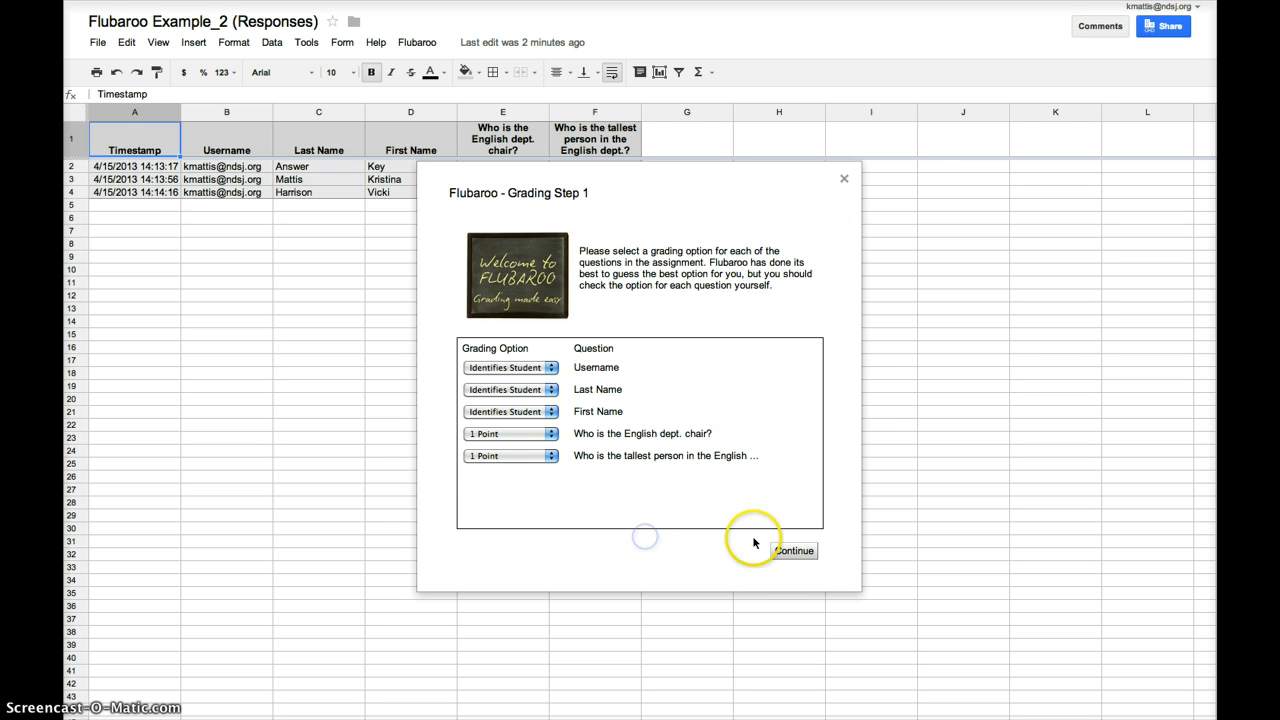
left_click(792, 551)
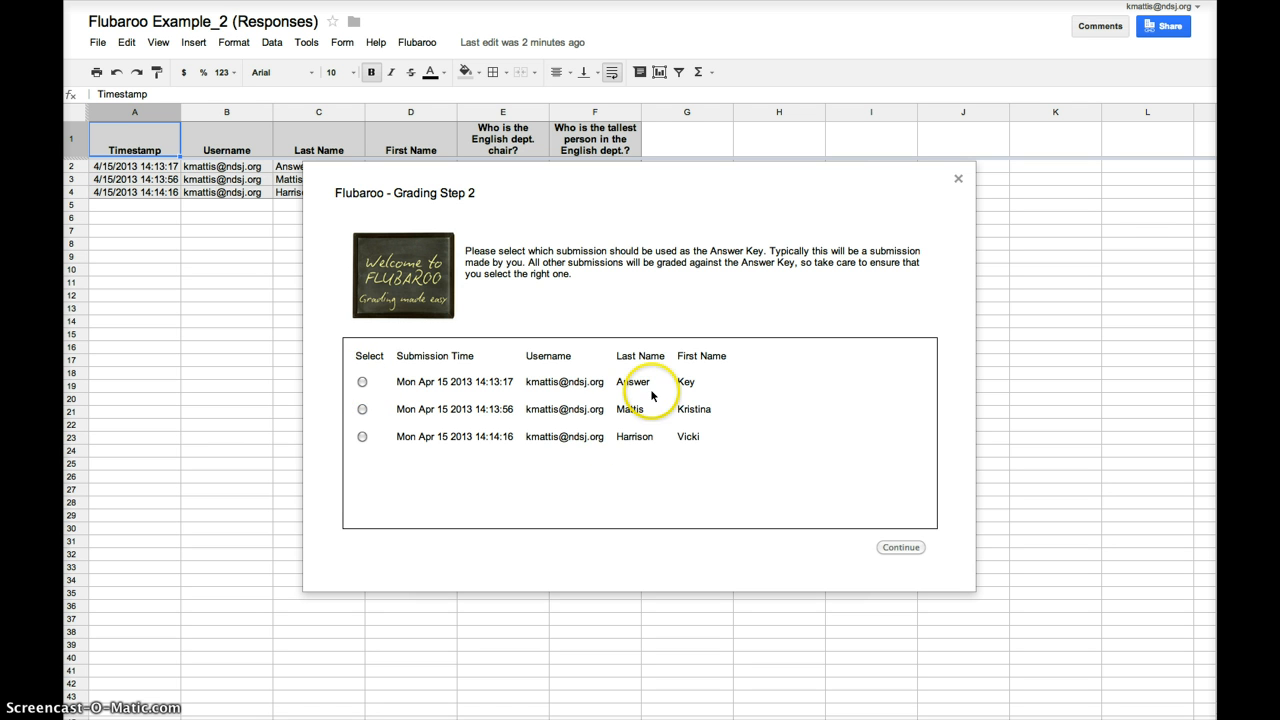
left_click(362, 382)
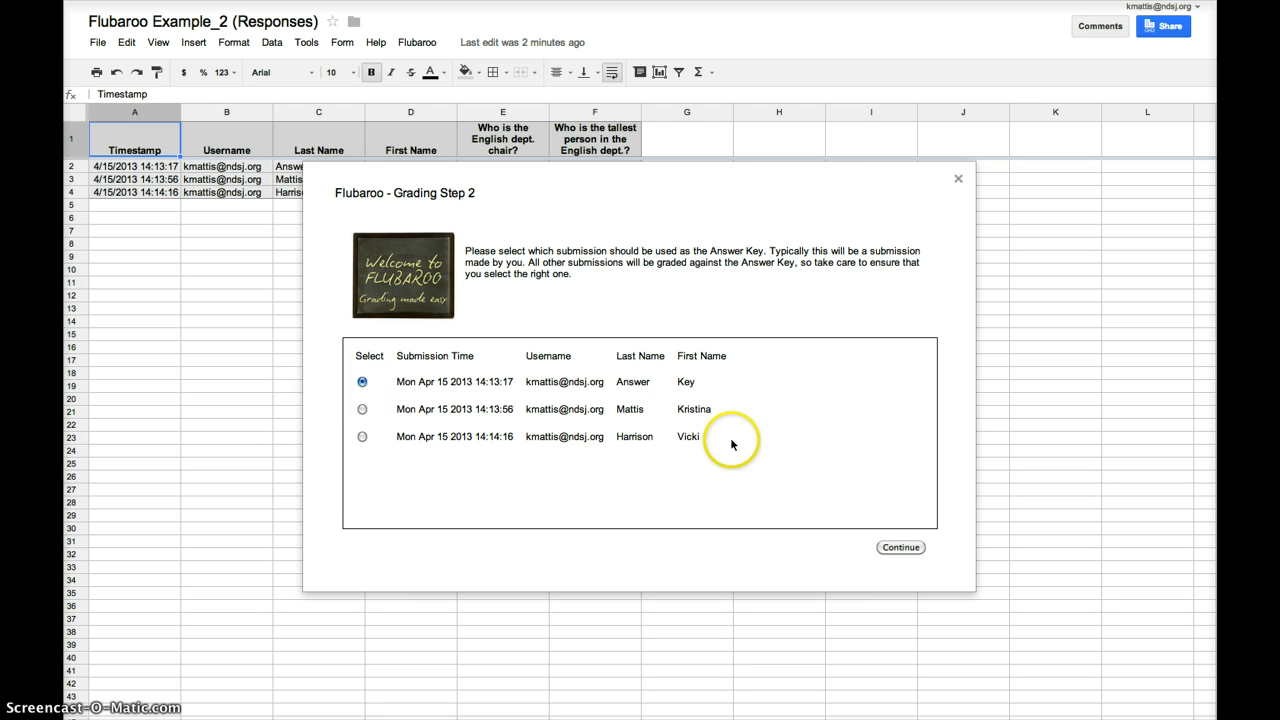
left_click(901, 548)
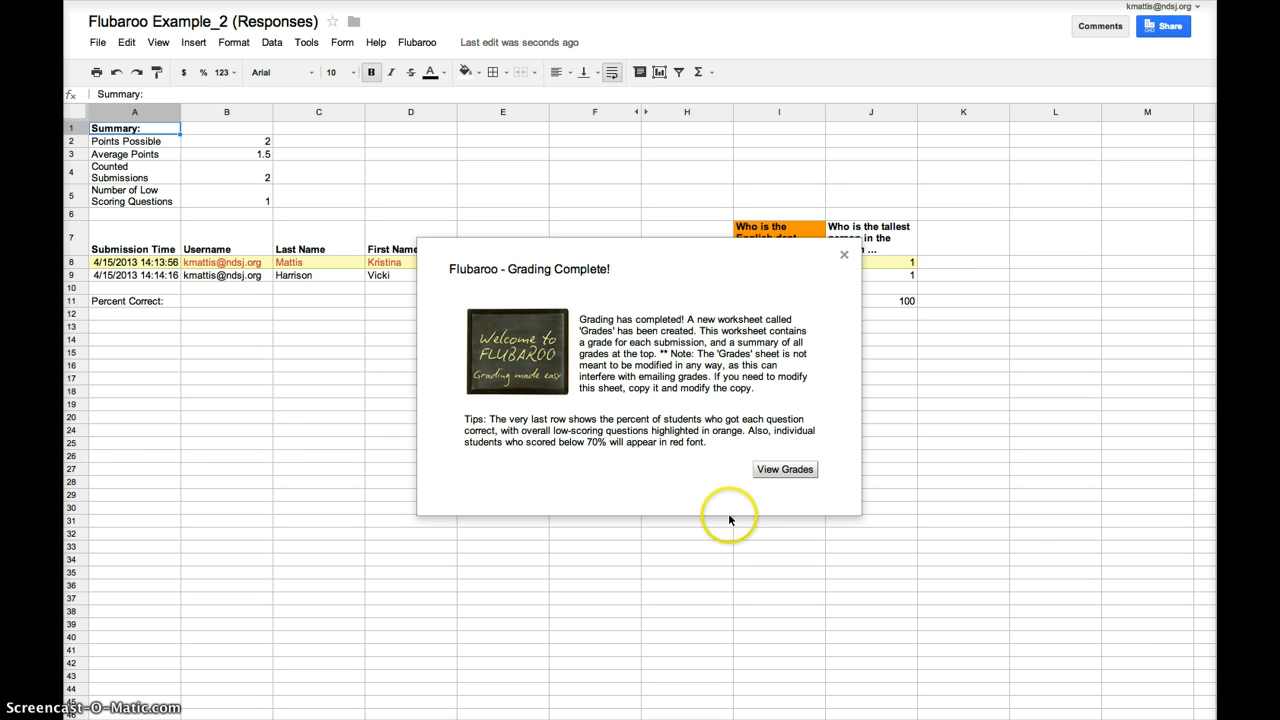
- Review the Grades sheet's 50% and 100% scores, then open and close the Flubaroo menu
left_click(785, 469)
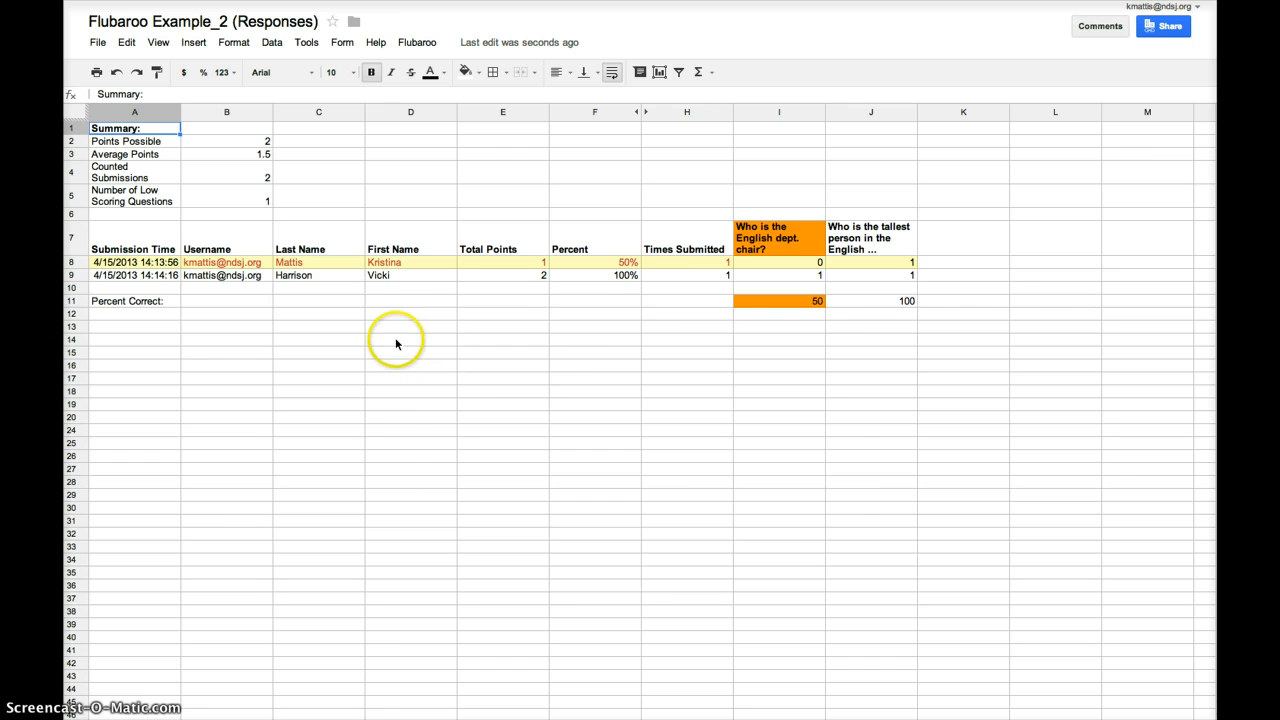
left_click(418, 42)
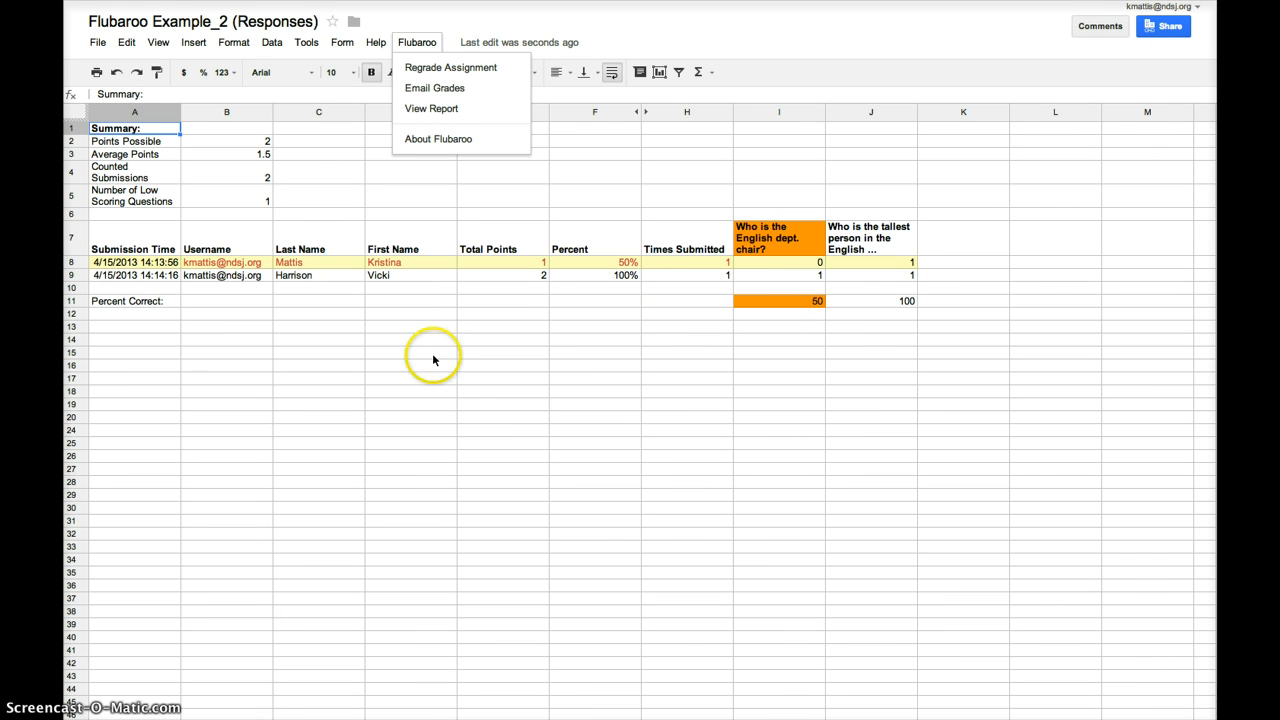
left_click(708, 41)
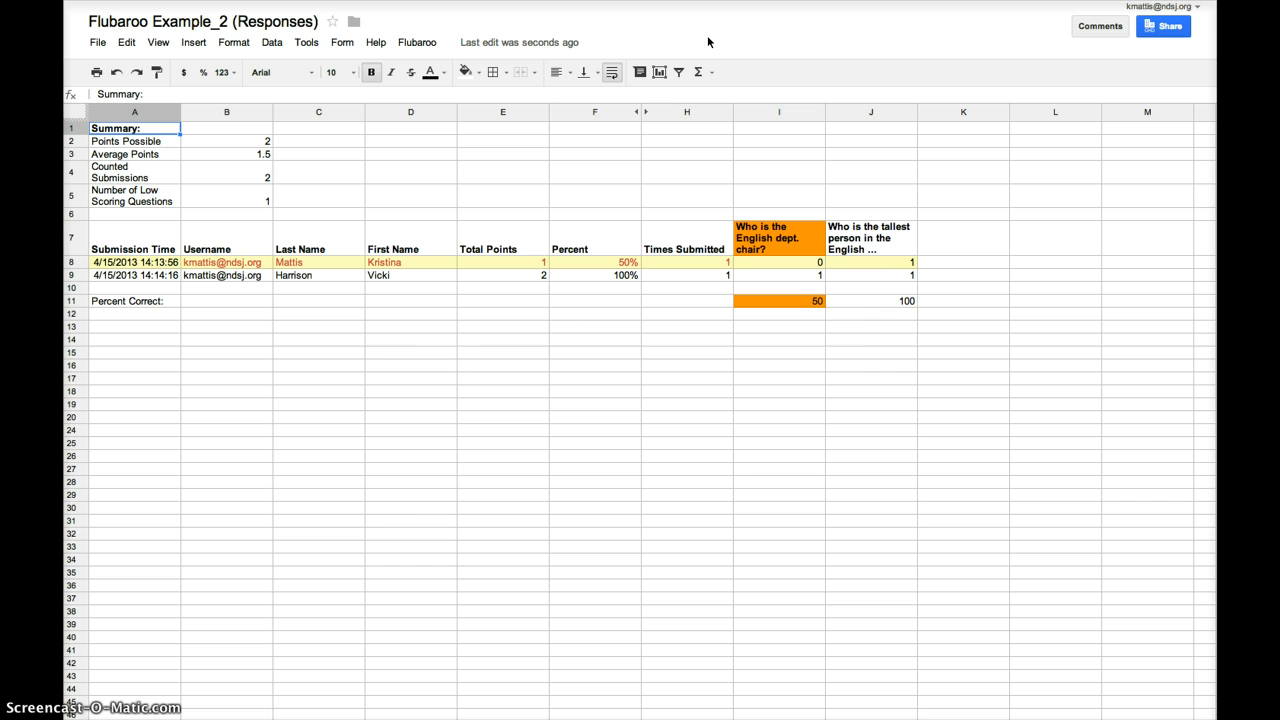